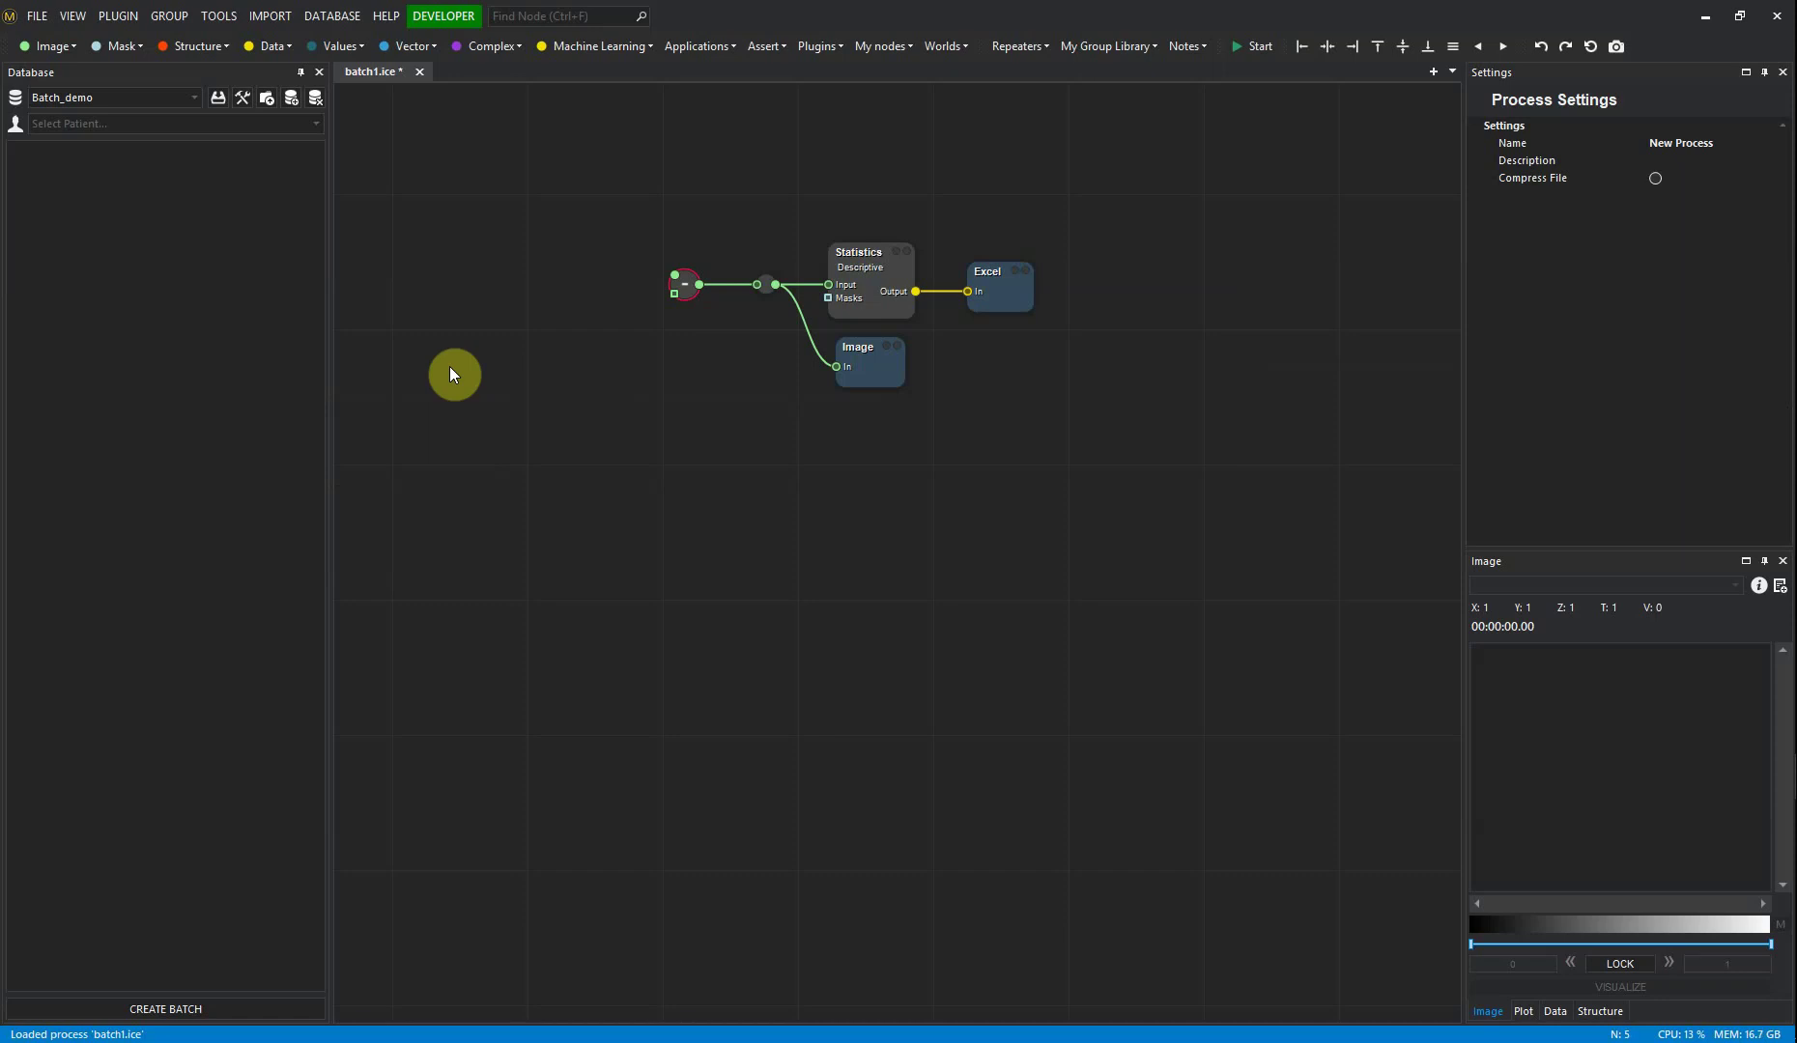
# - Examine the series stored under dates 20161010 and 20161011 for Batch Patient A and Batch Patient B
pyautogui.click(316, 122)
pyautogui.click(210, 214)
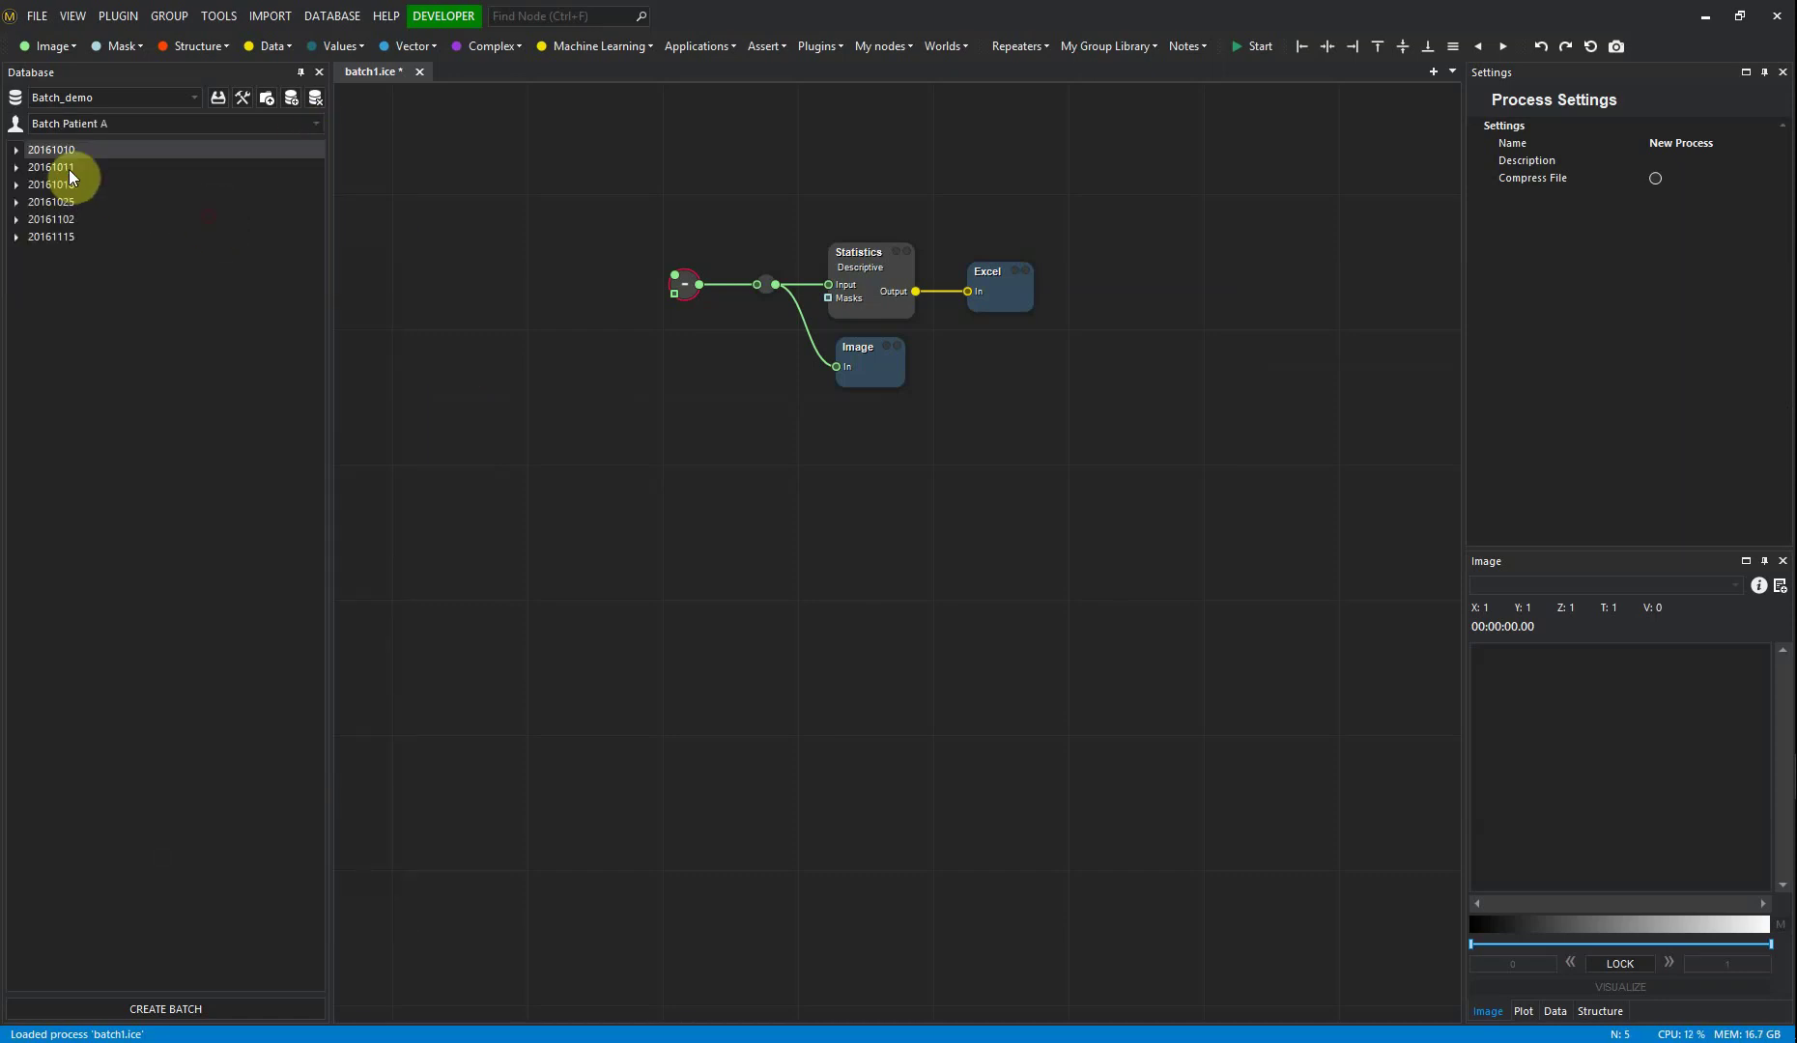
pyautogui.click(16, 149)
pyautogui.click(16, 237)
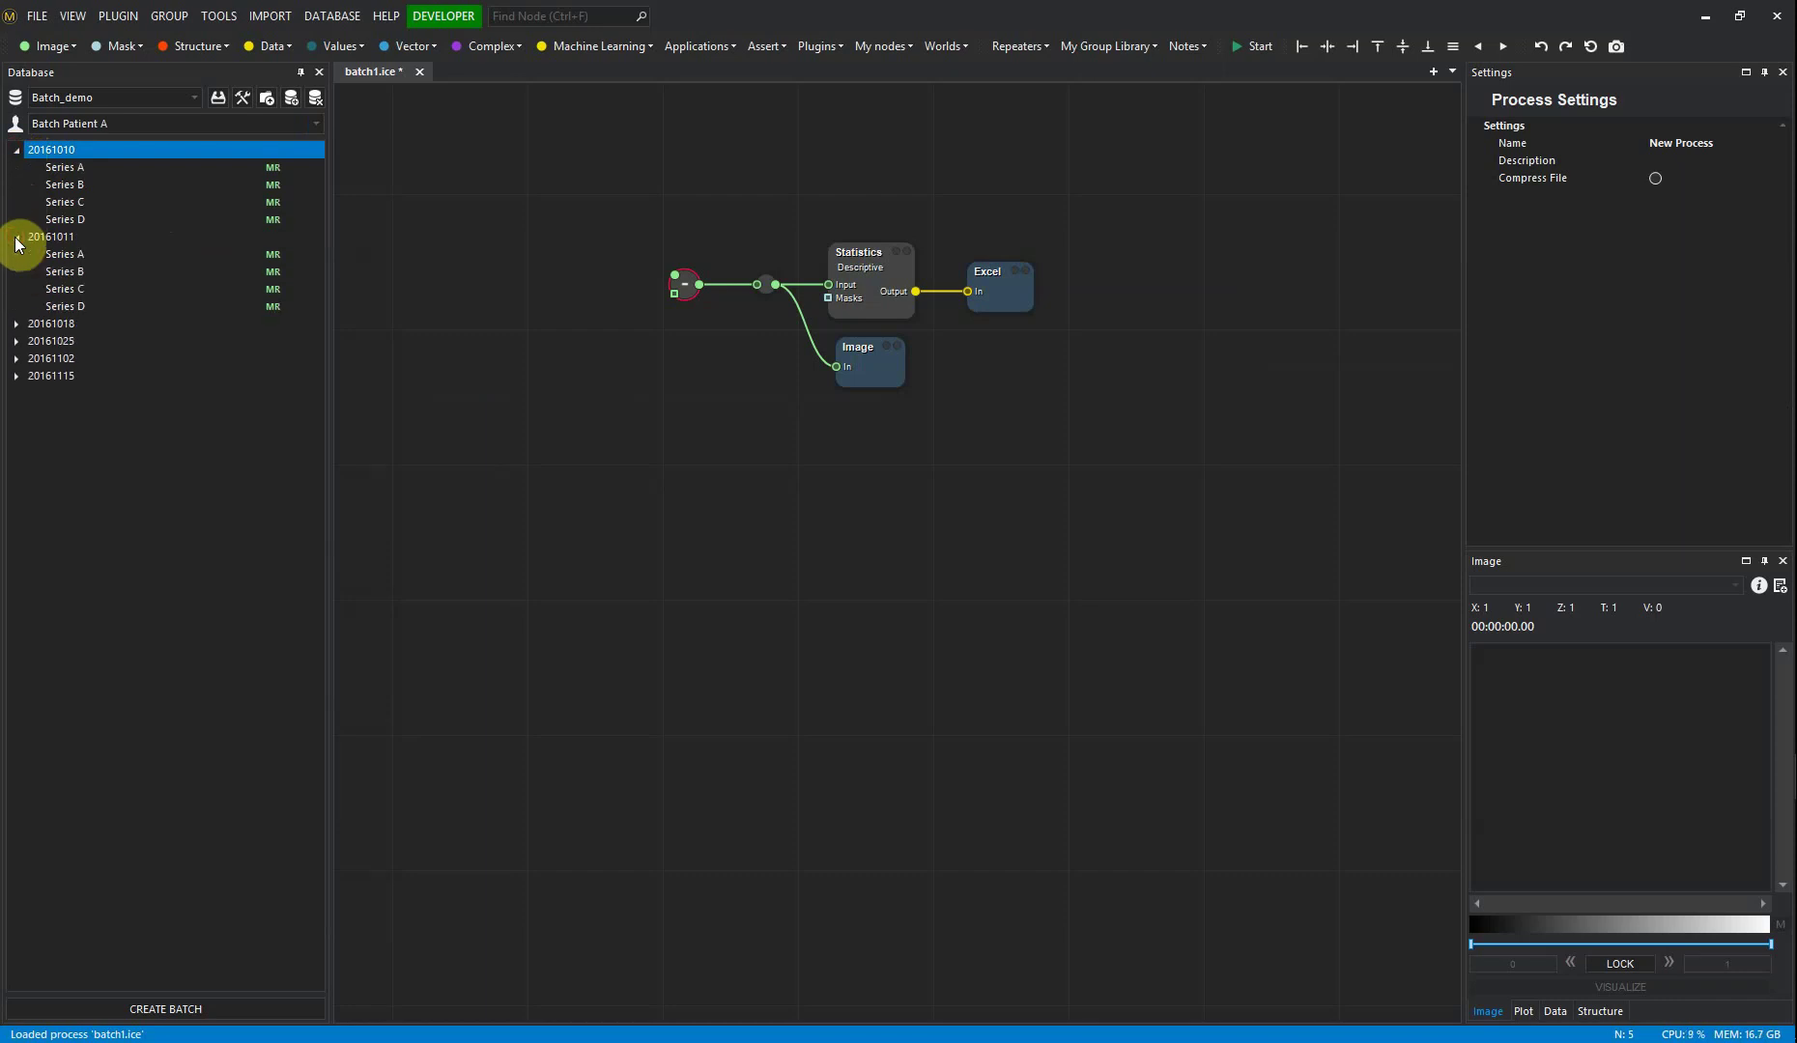
pyautogui.click(107, 122)
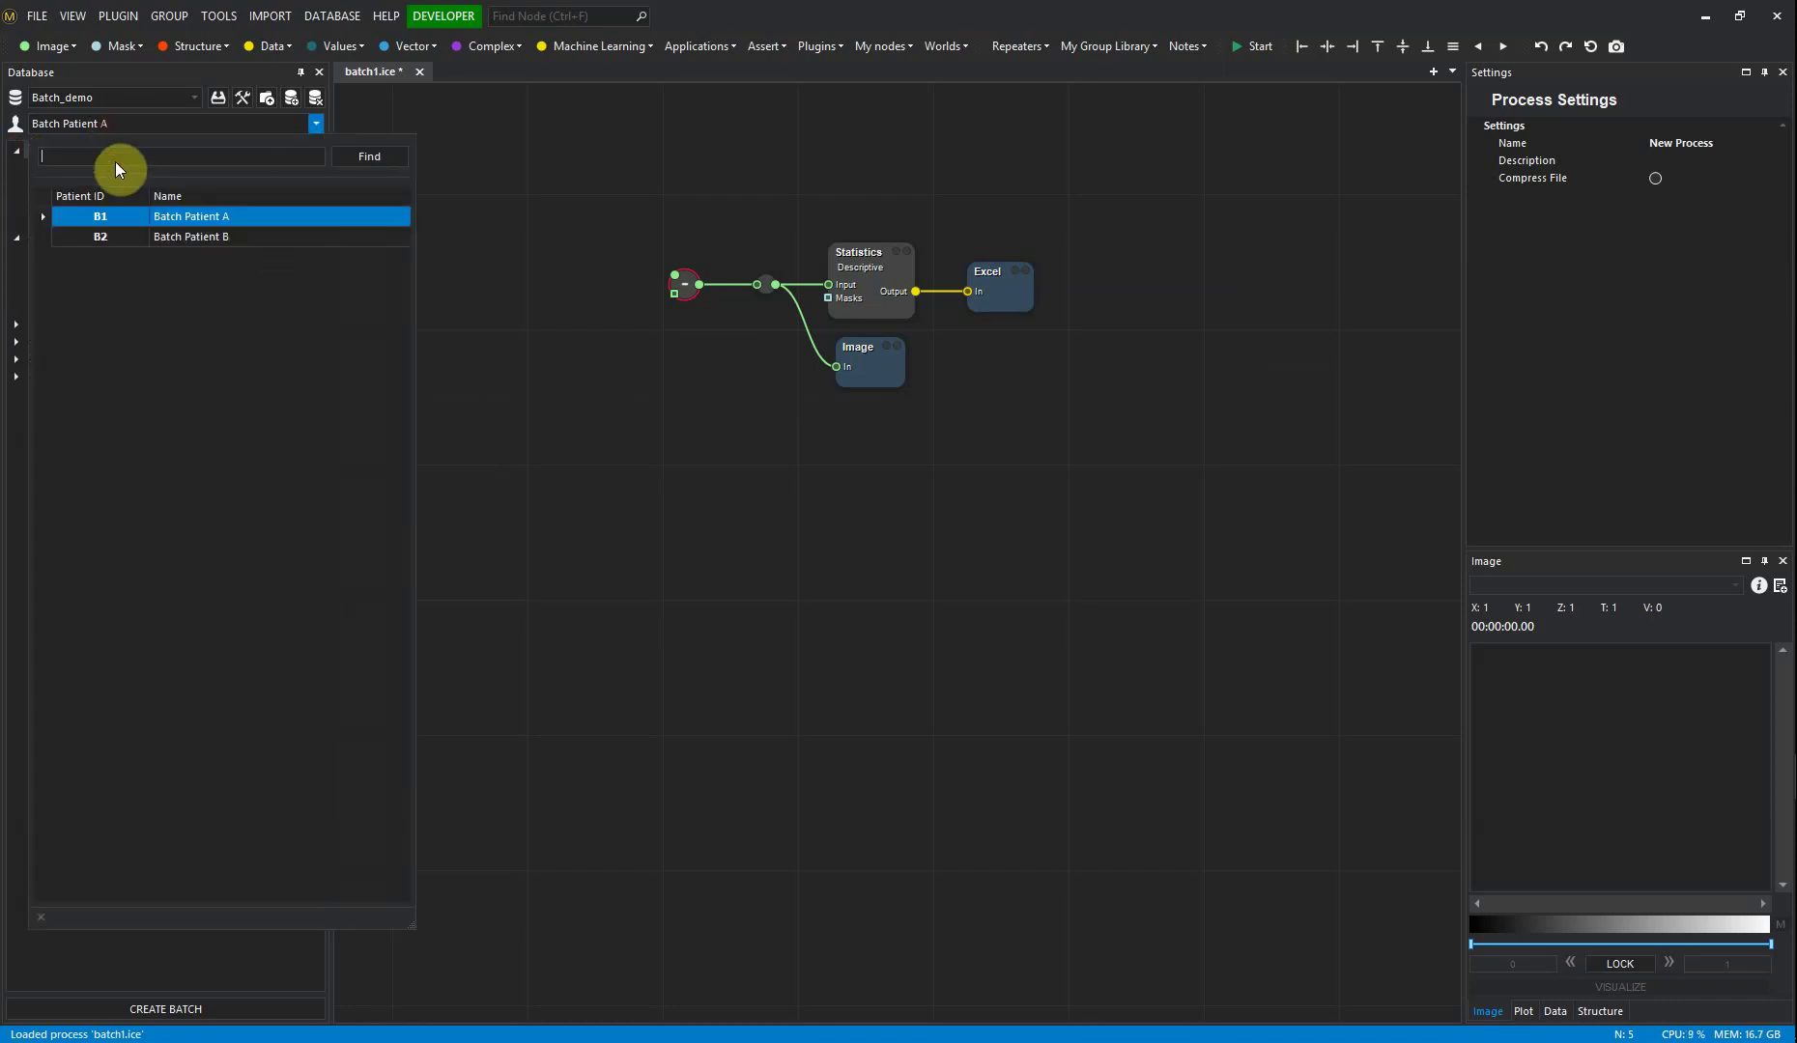
pyautogui.click(176, 233)
pyautogui.click(16, 151)
pyautogui.click(16, 236)
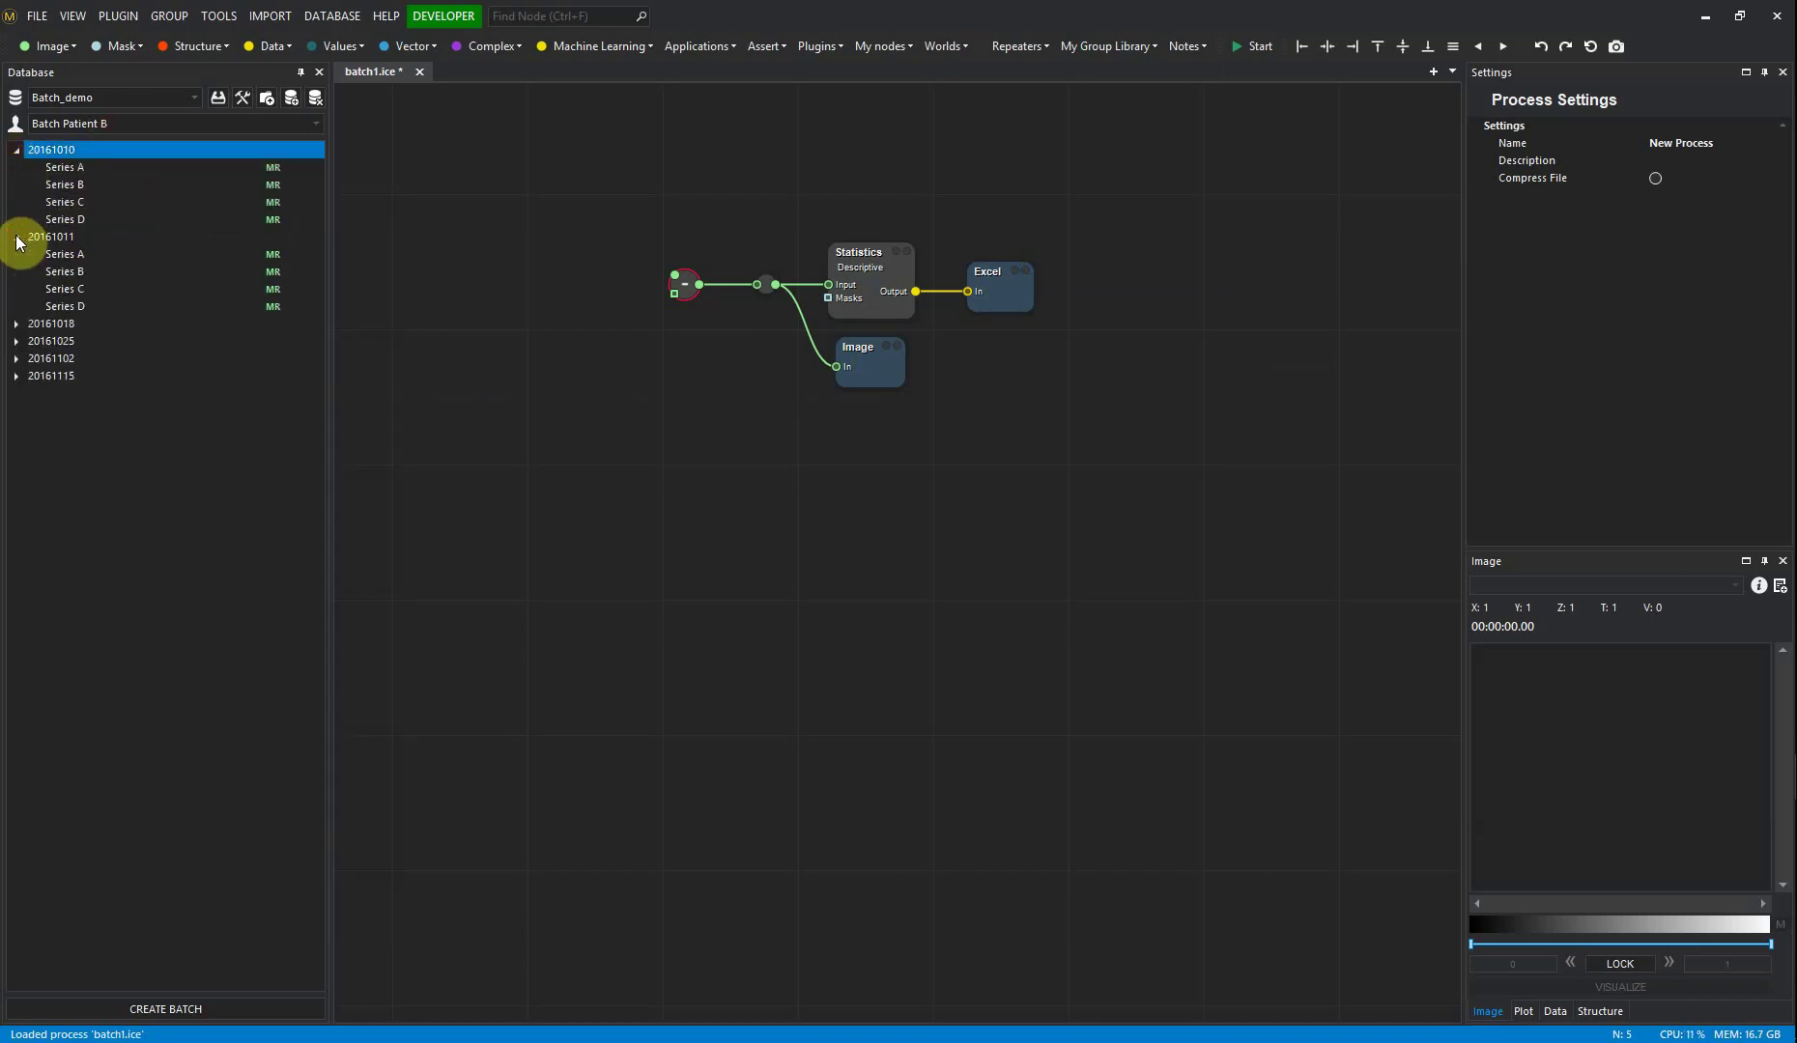
# - Return to Batch Patient A and add Series A and Series B from 20161010 as the two inputs of the subtract node
pyautogui.click(86, 120)
pyautogui.click(68, 208)
pyautogui.click(21, 150)
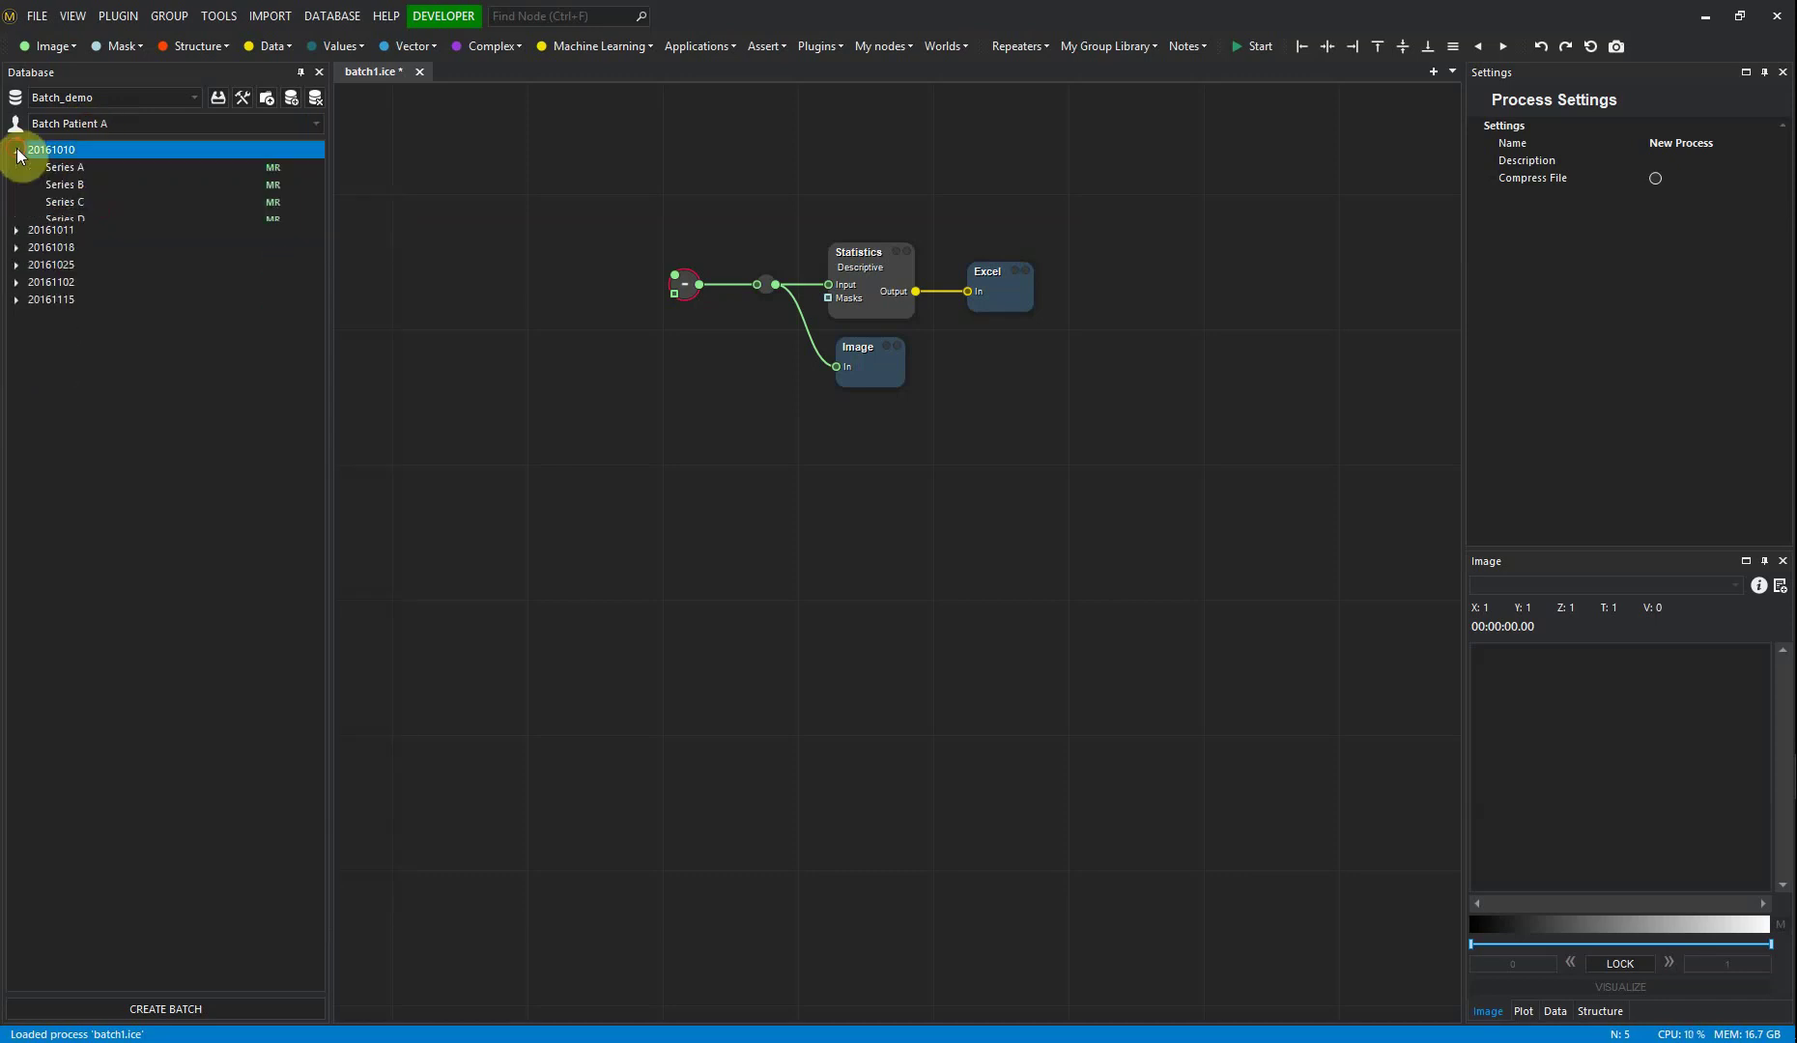
pyautogui.click(58, 169)
pyautogui.keyDown('shift'); pyautogui.click(65, 184); pyautogui.keyUp('shift')
pyautogui.moveTo(65, 184); pyautogui.dragTo(674, 293)
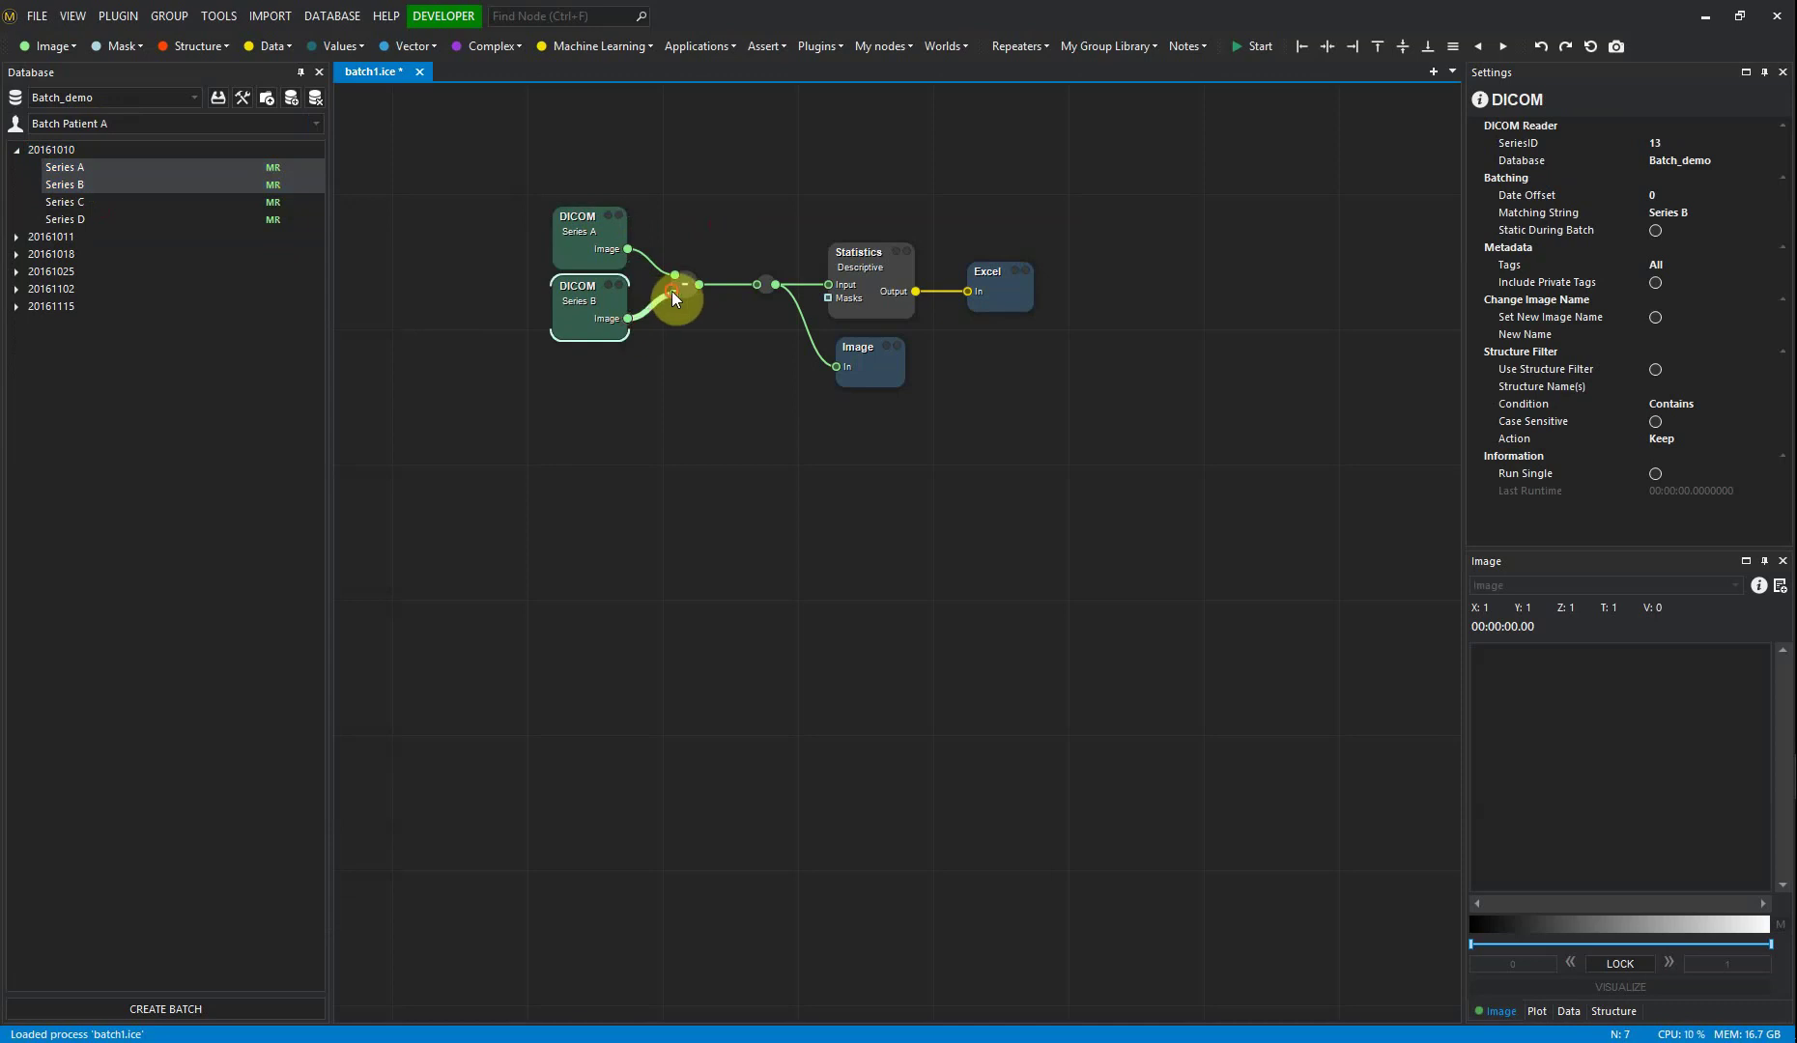
# - Run the process and view the output images of the Series A, Series B and subtract nodes
pyautogui.click(611, 237)
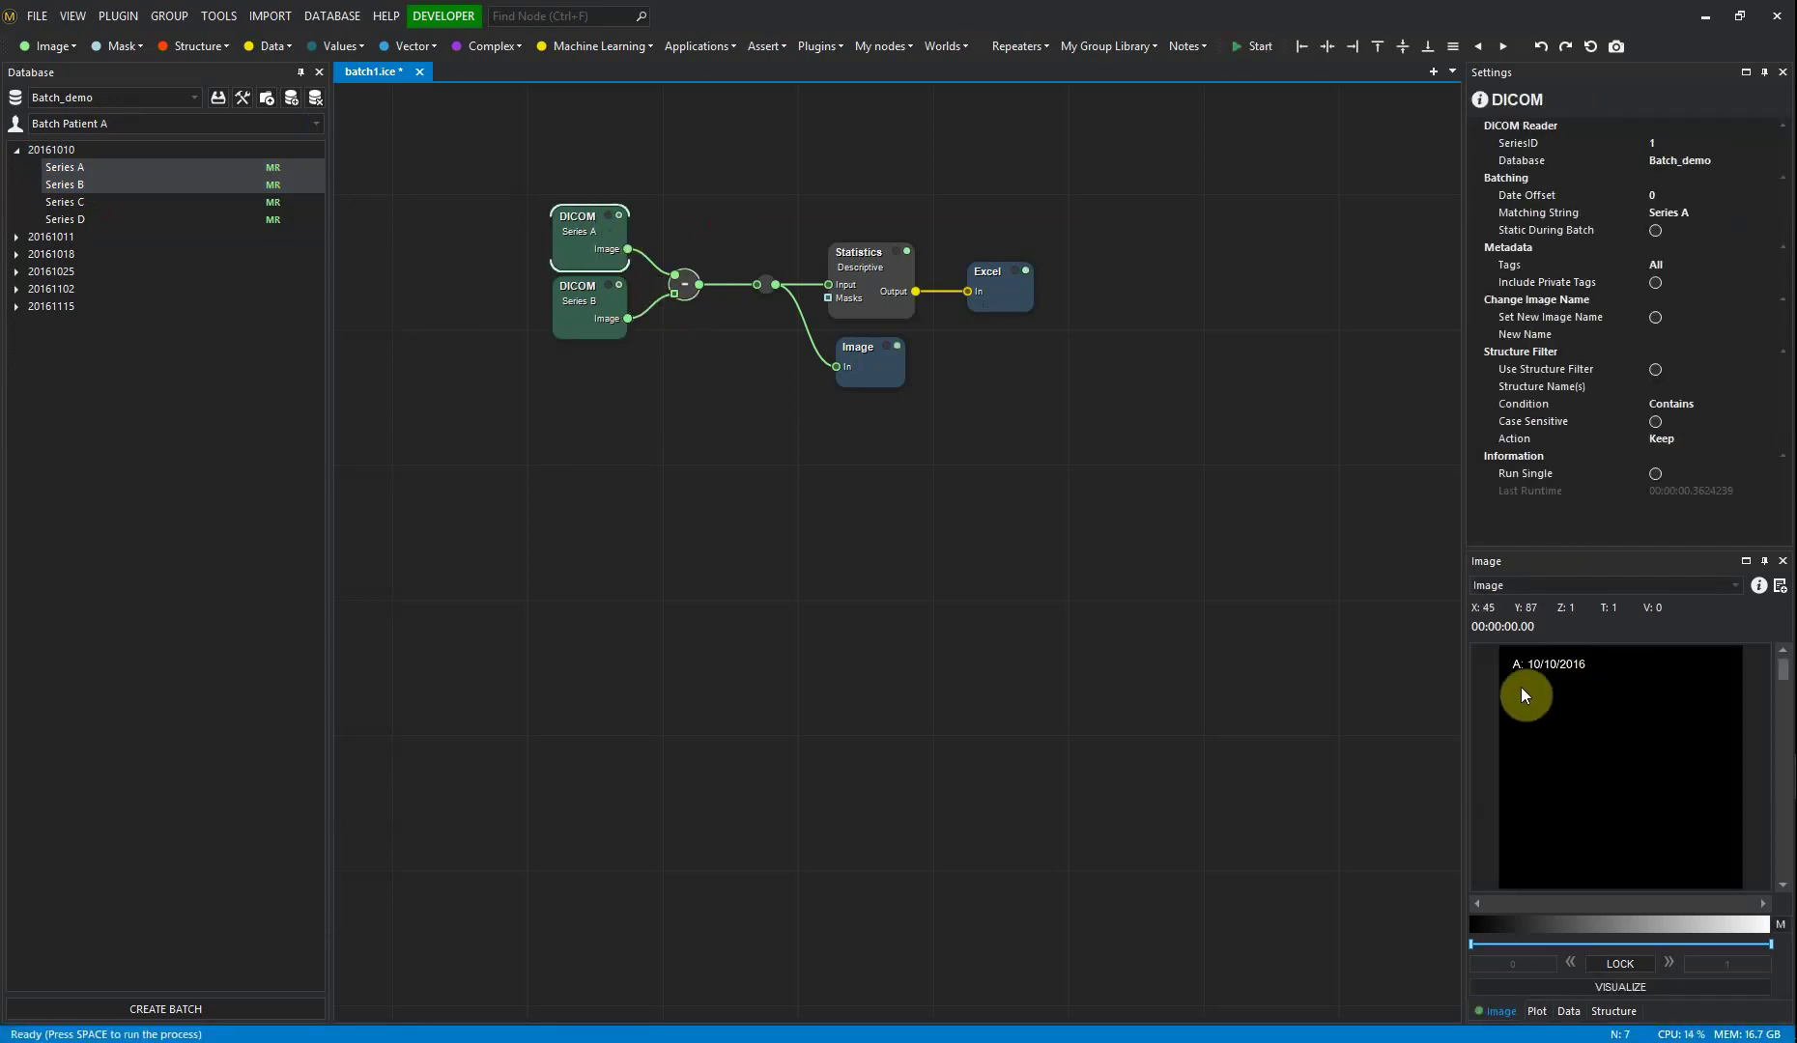
pyautogui.click(600, 306)
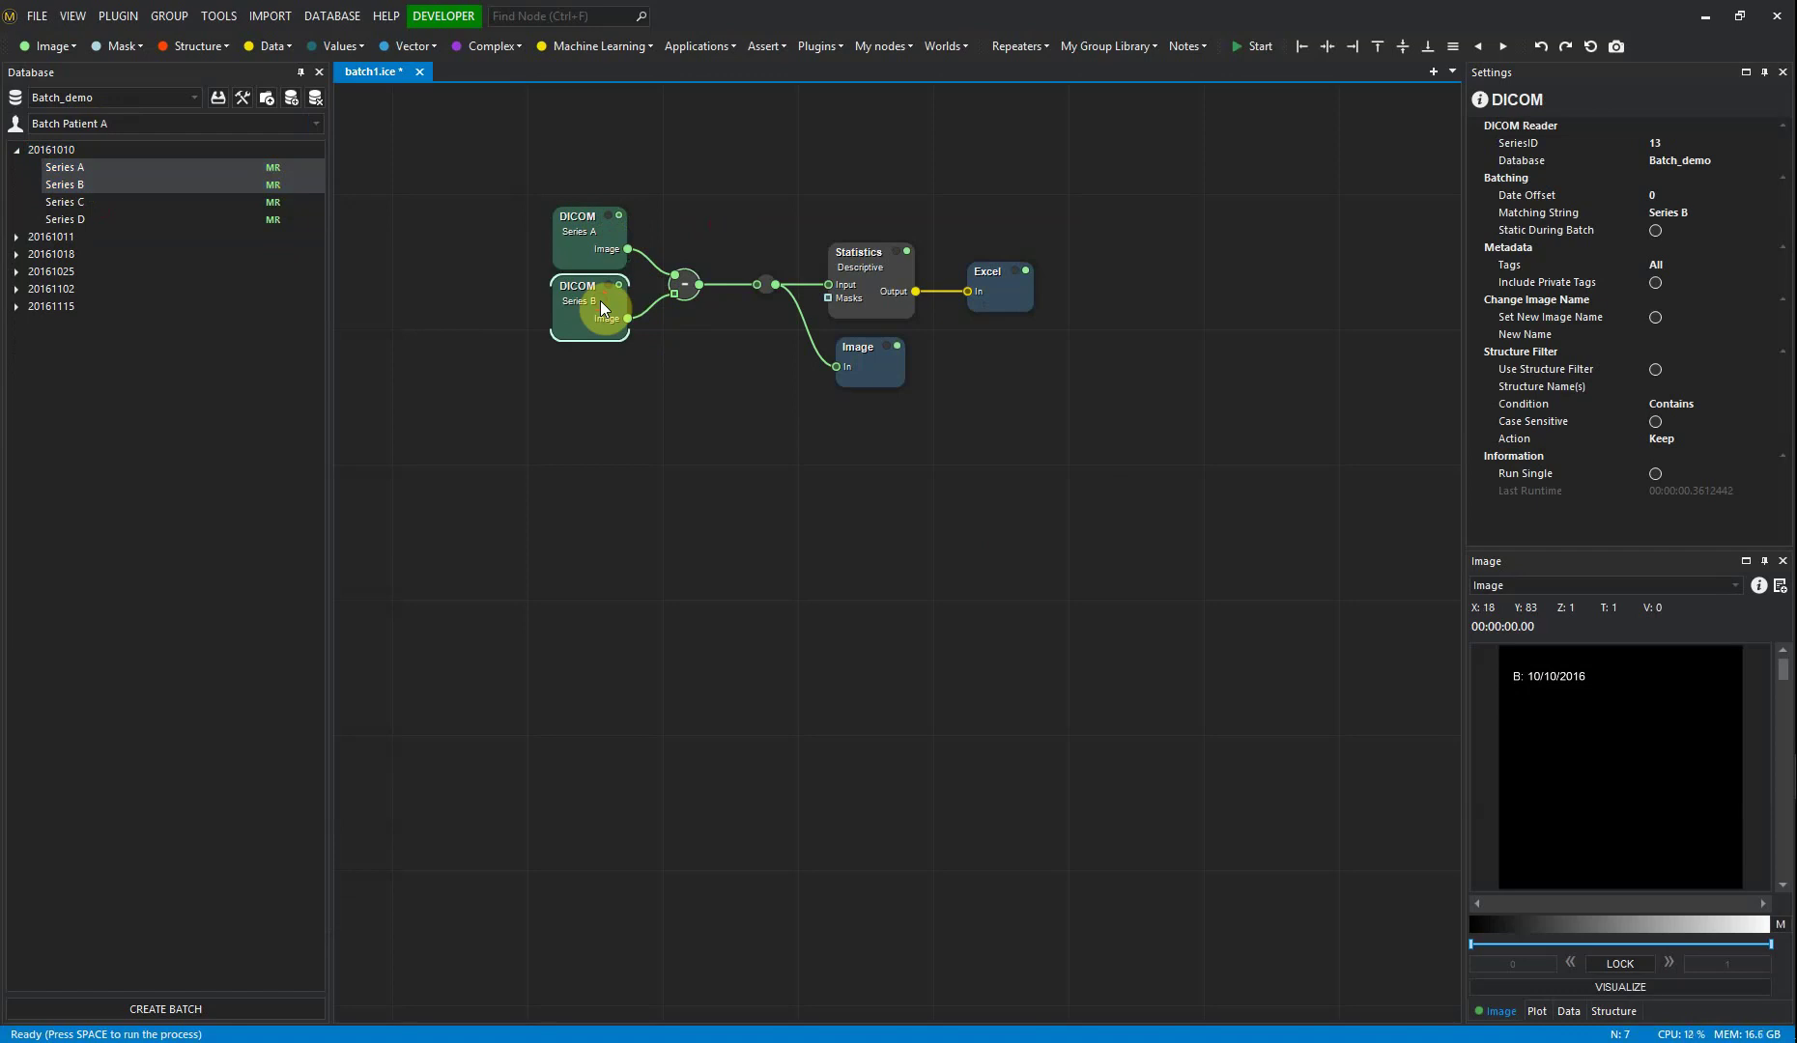
pyautogui.click(687, 294)
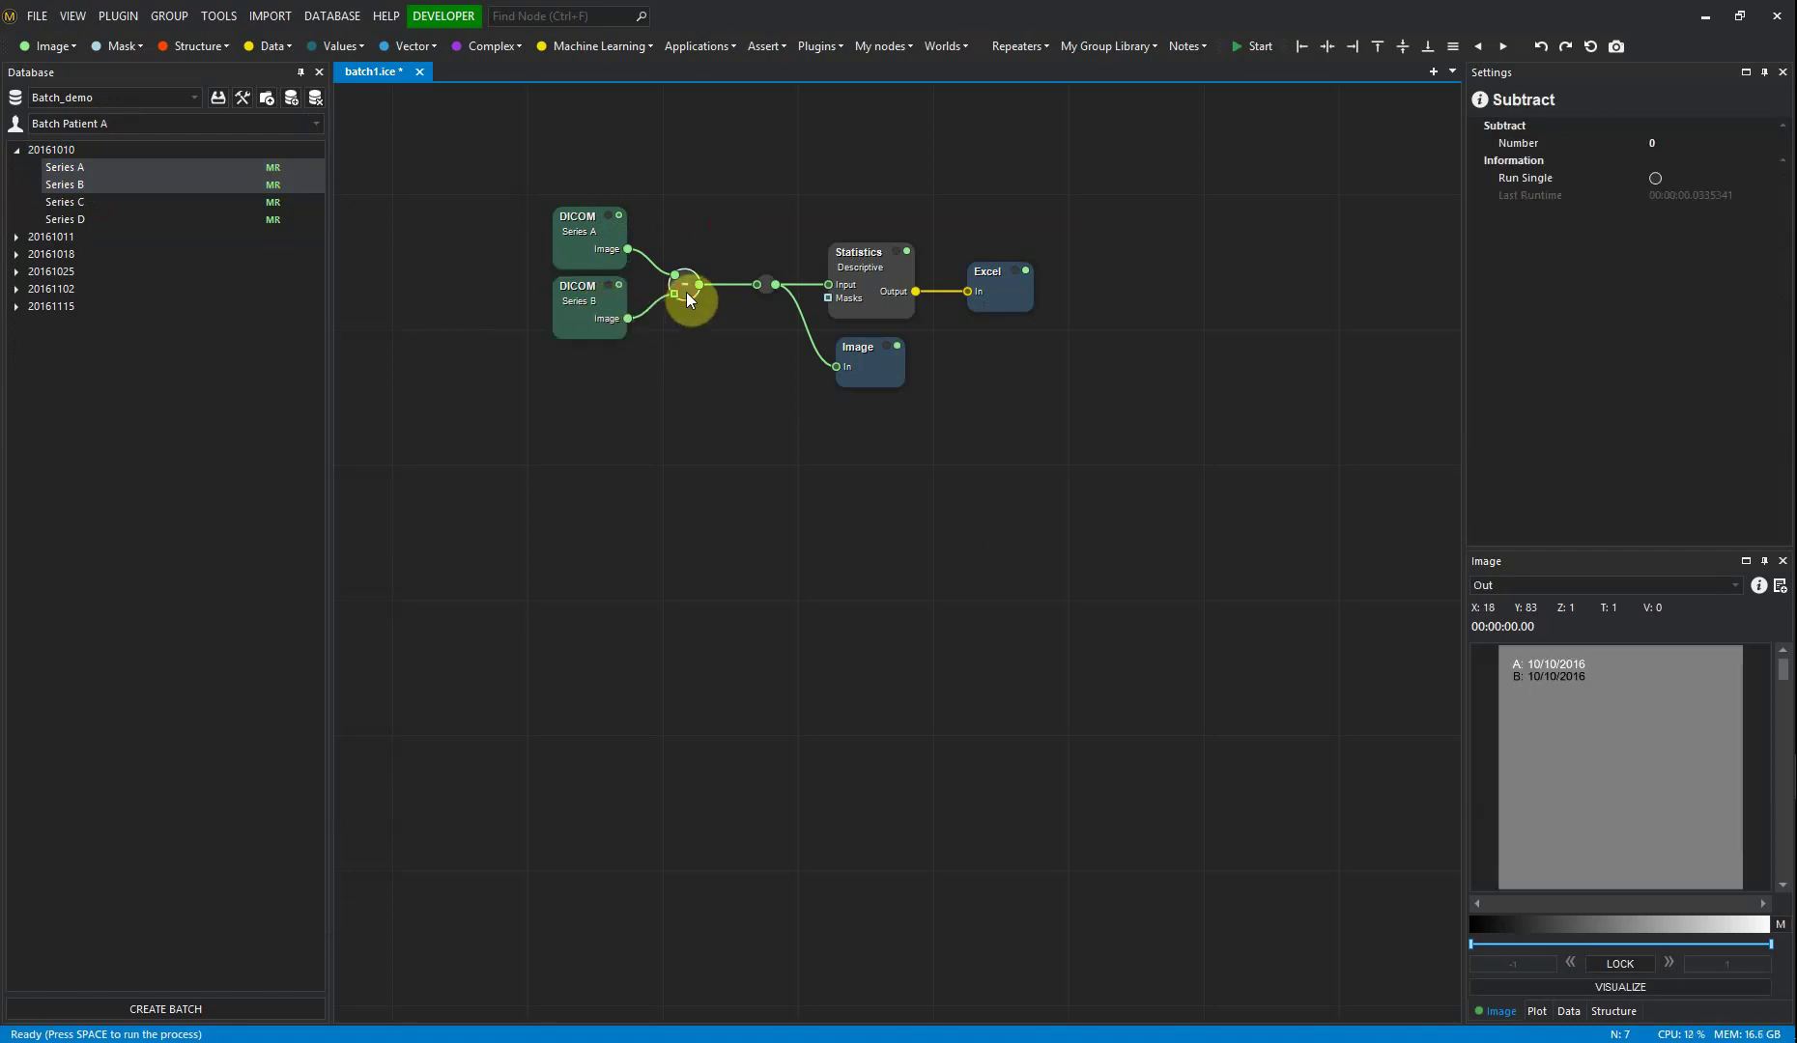
# - Examine the Statistics node's output table with the side panels widened, and restore the image view
pyautogui.click(864, 294)
pyautogui.moveTo(1463, 428); pyautogui.dragTo(889, 427)
pyautogui.click(981, 1011)
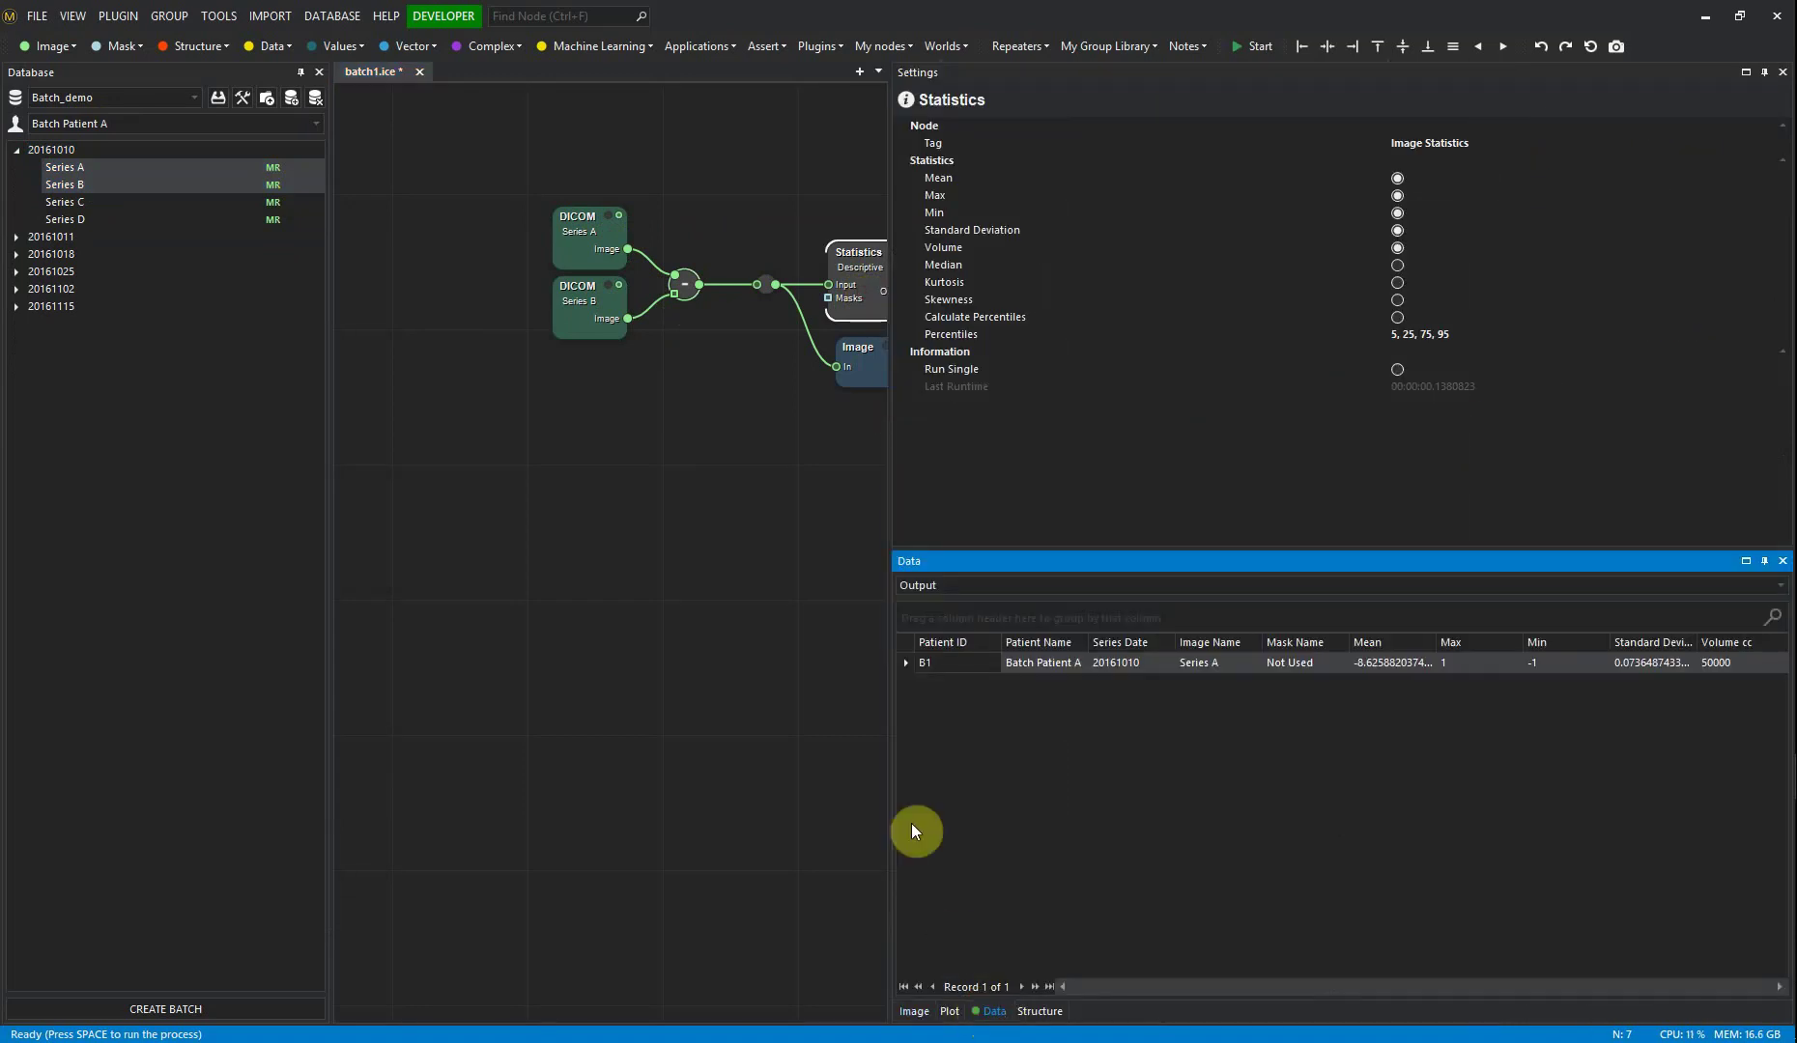
pyautogui.moveTo(888, 791); pyautogui.dragTo(1435, 785)
pyautogui.click(1458, 1011)
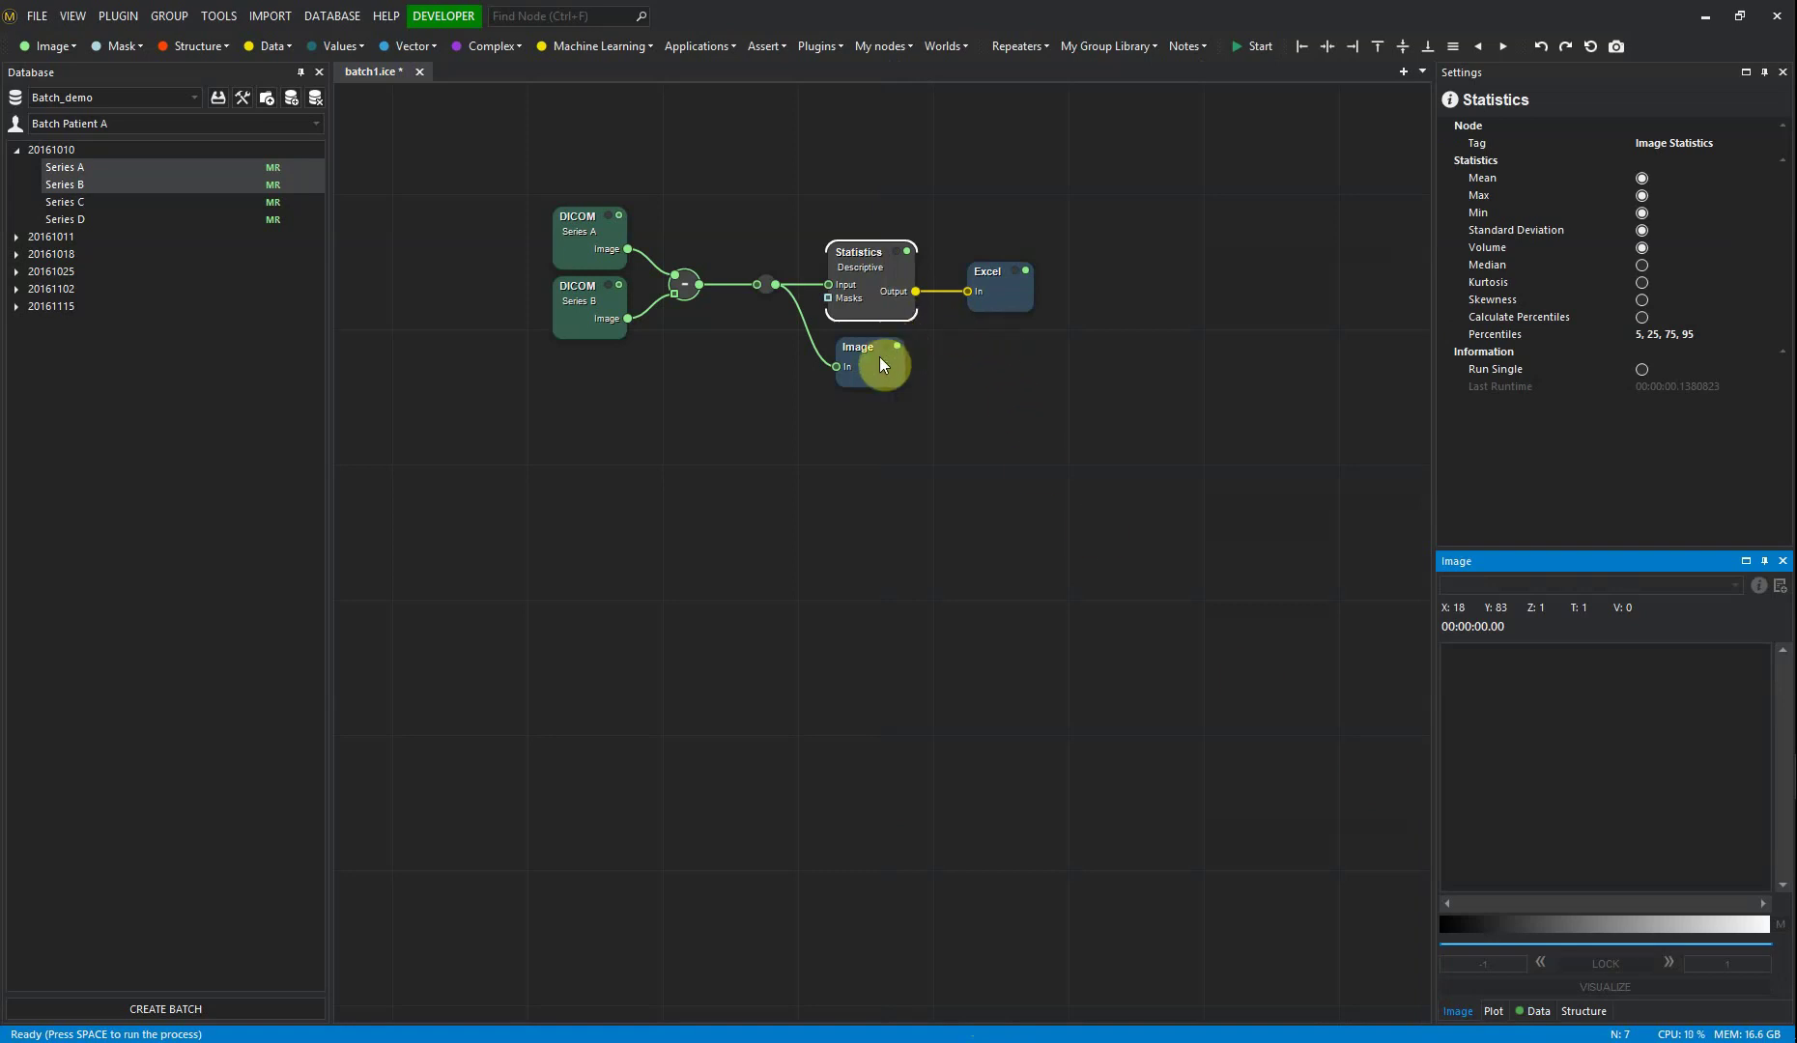
pyautogui.click(862, 446)
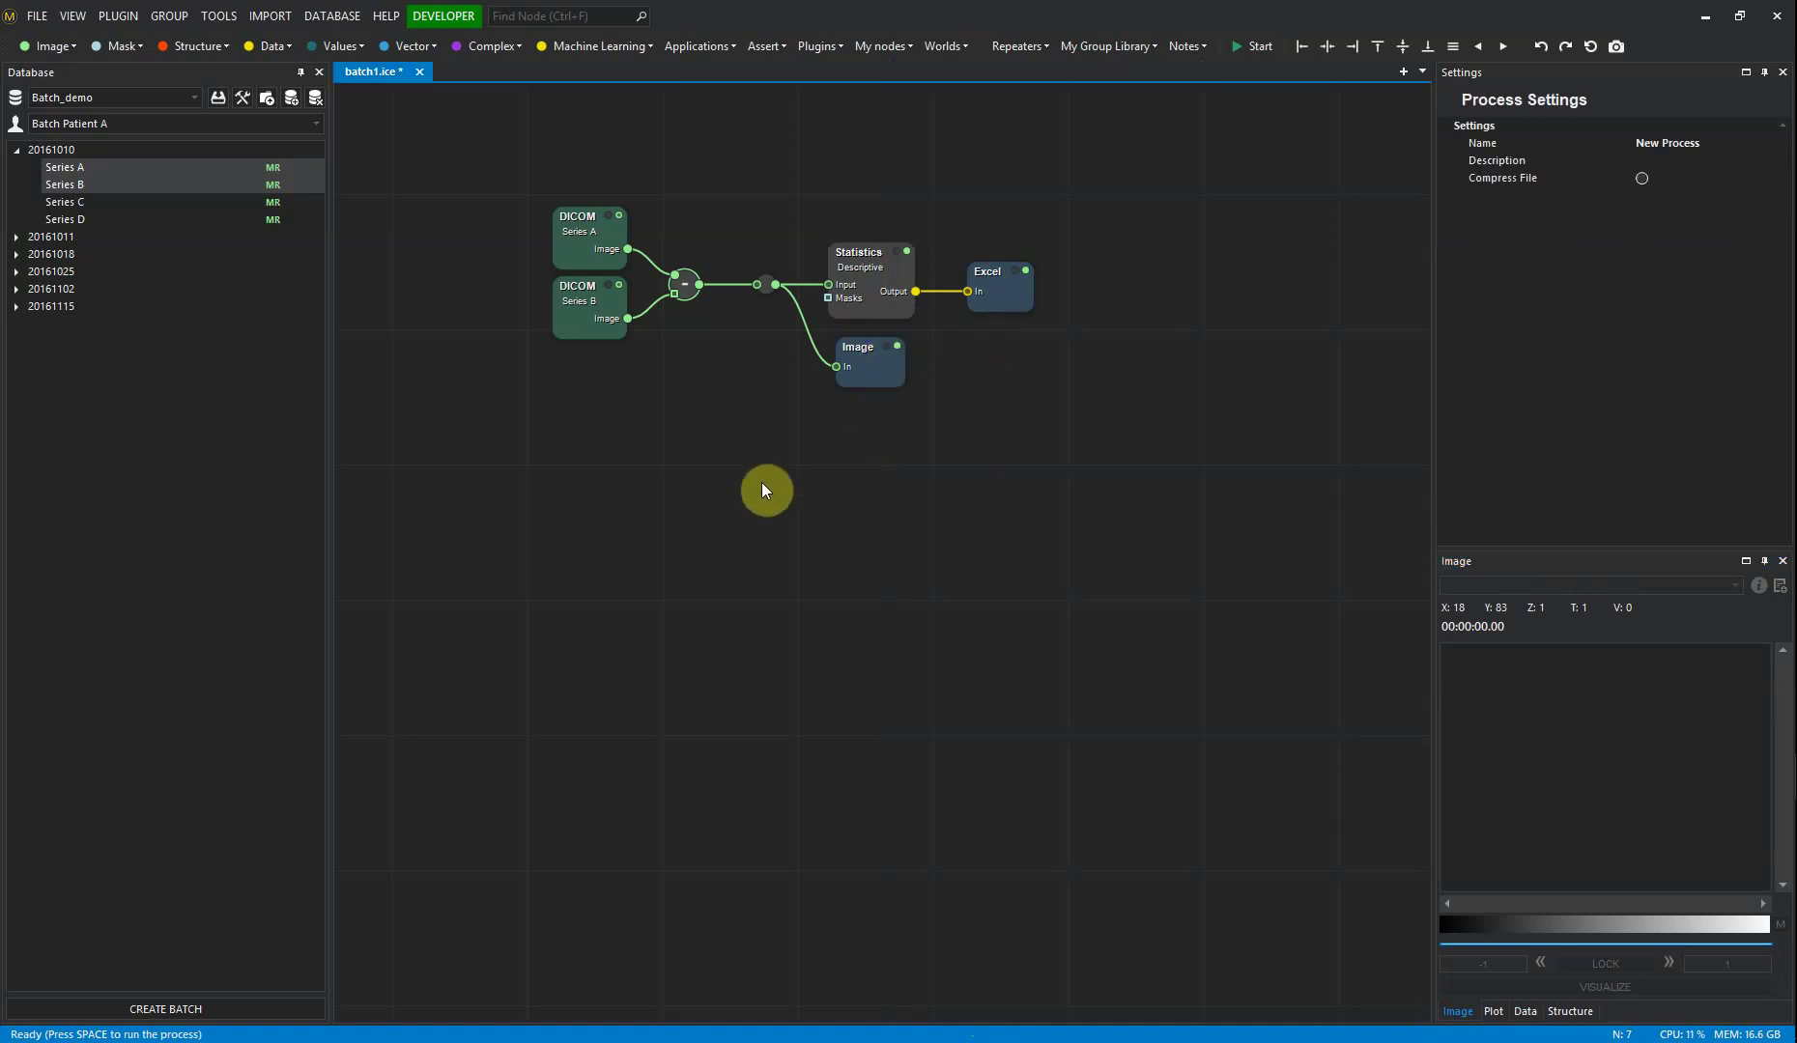
# - Create a batch from the process and exclude dates 20161018 and 20161025 for both patients
pyautogui.click(238, 1009)
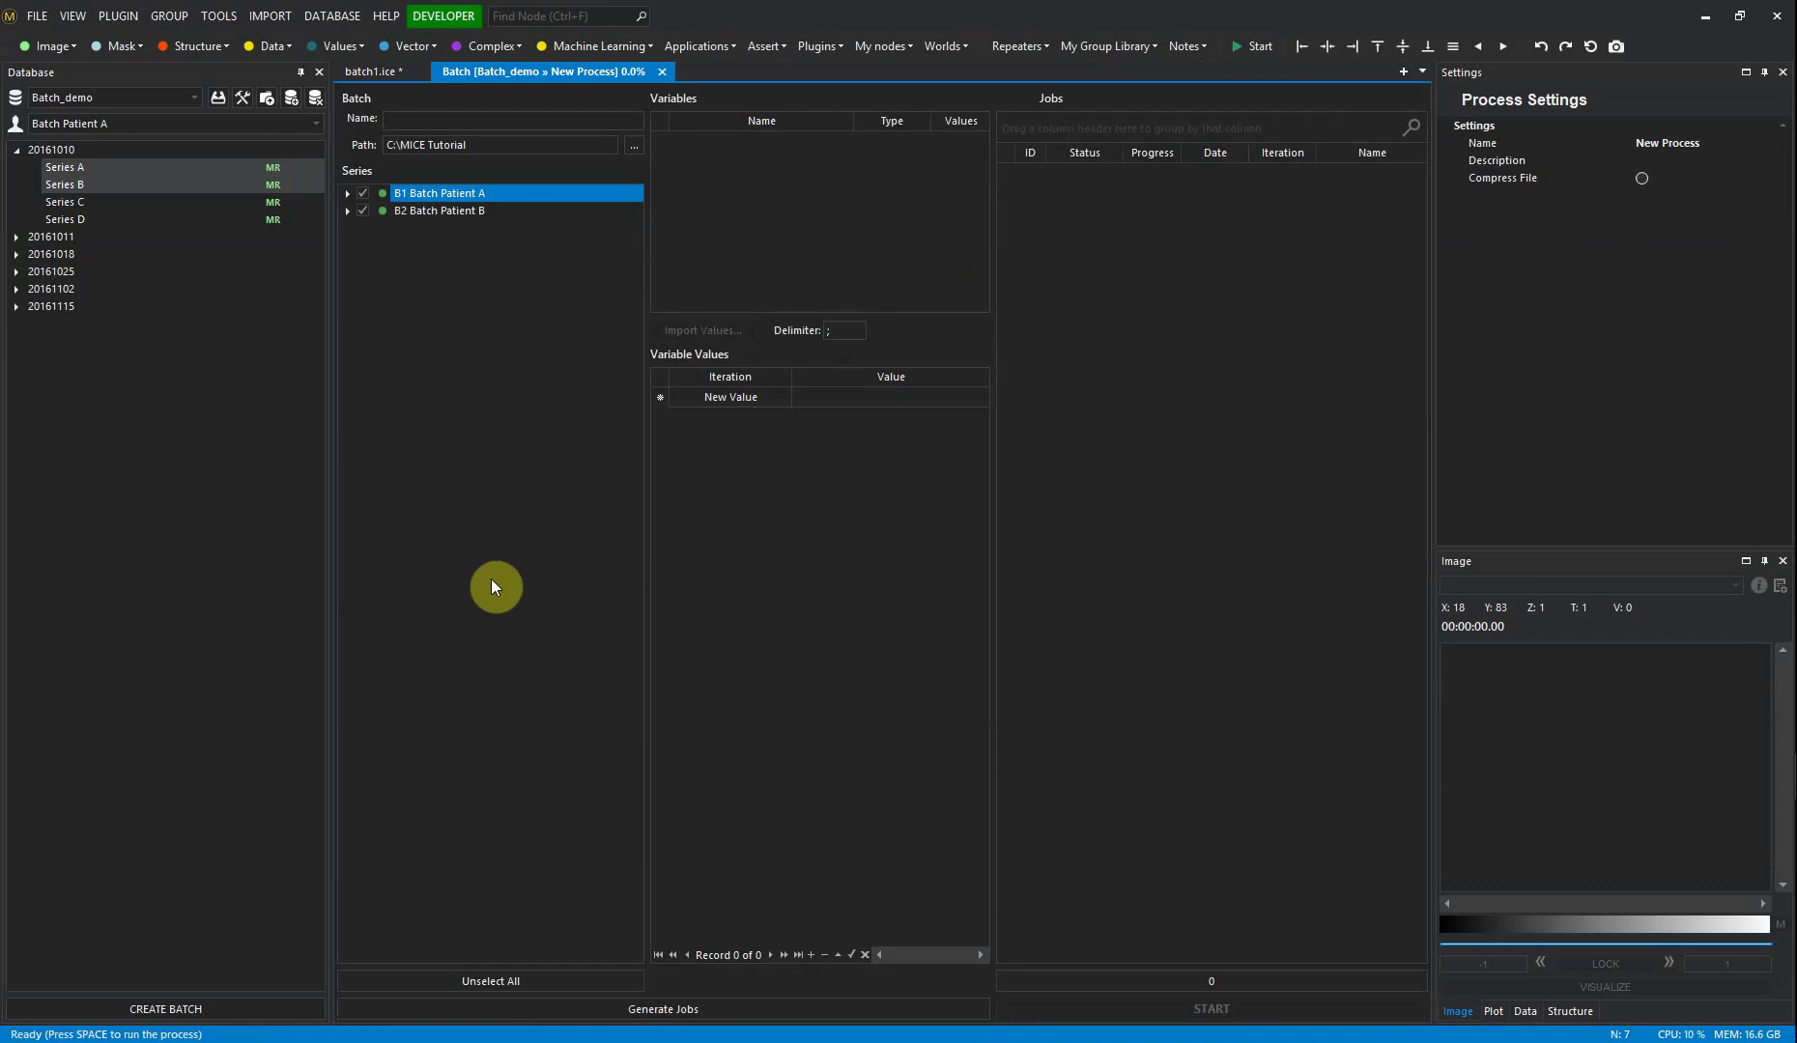
pyautogui.click(347, 193)
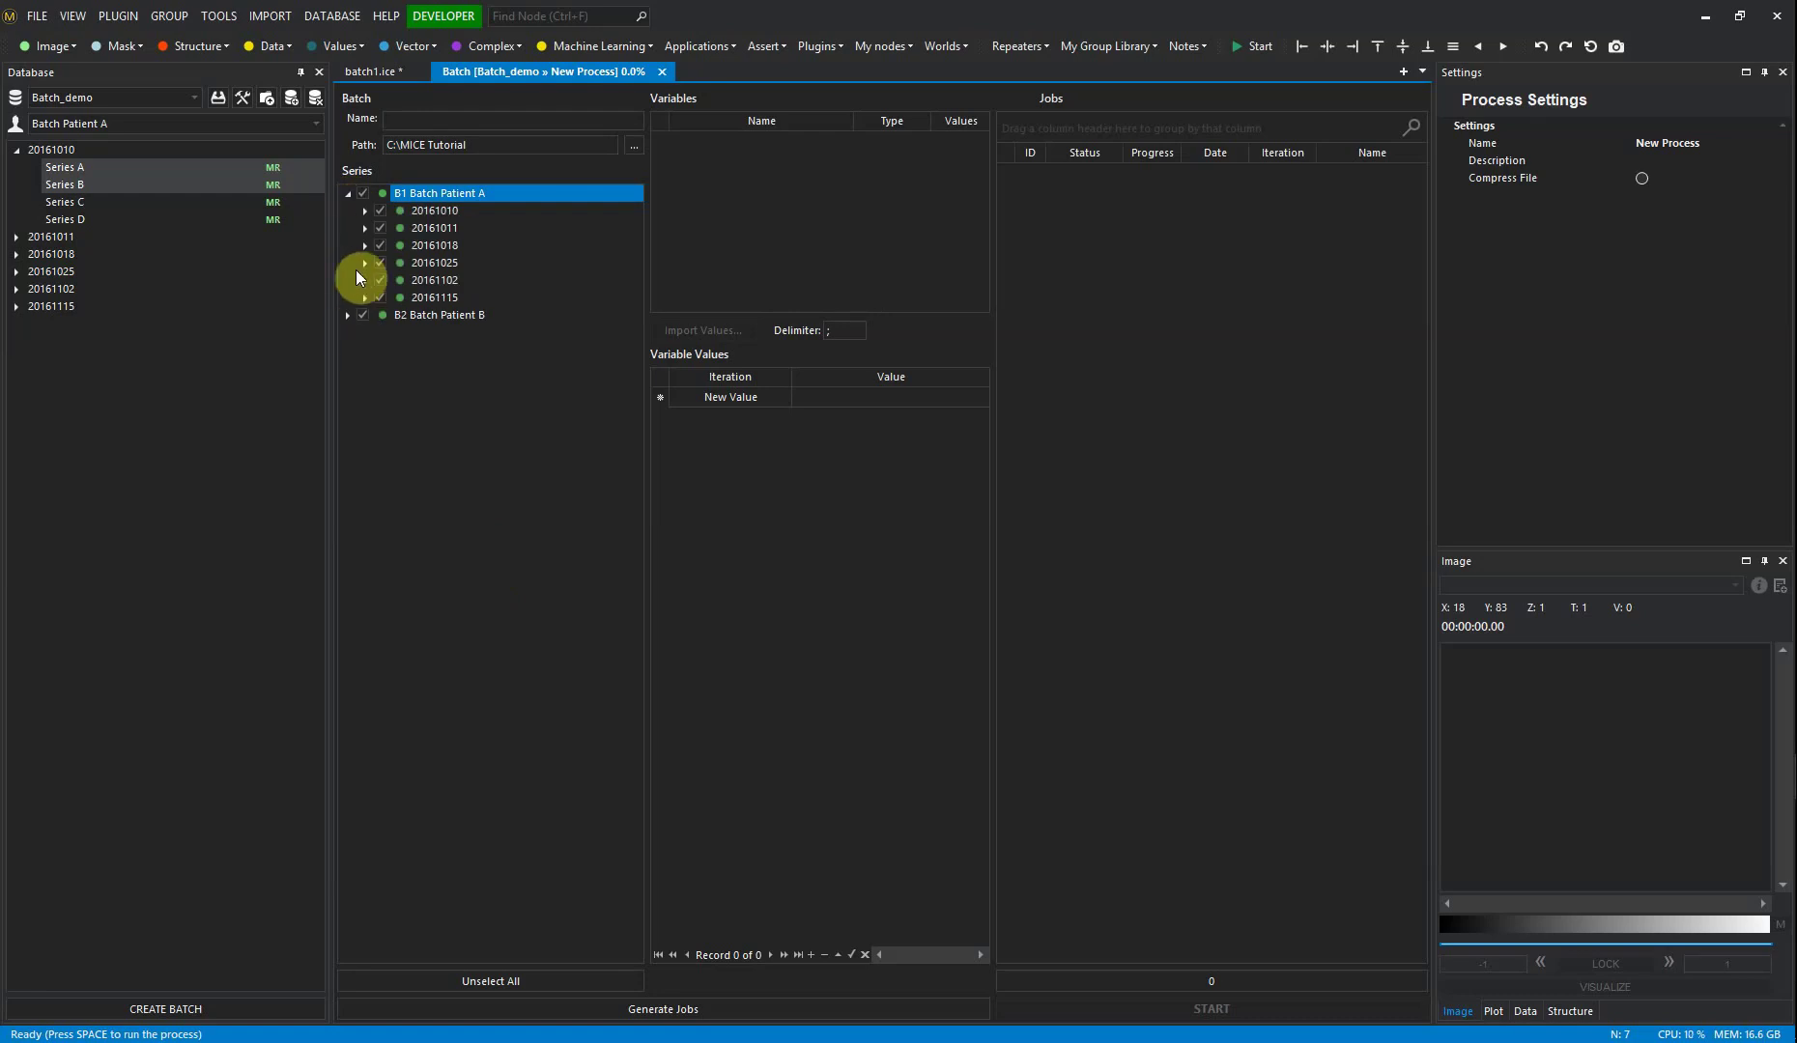
pyautogui.click(366, 210)
pyautogui.click(366, 211)
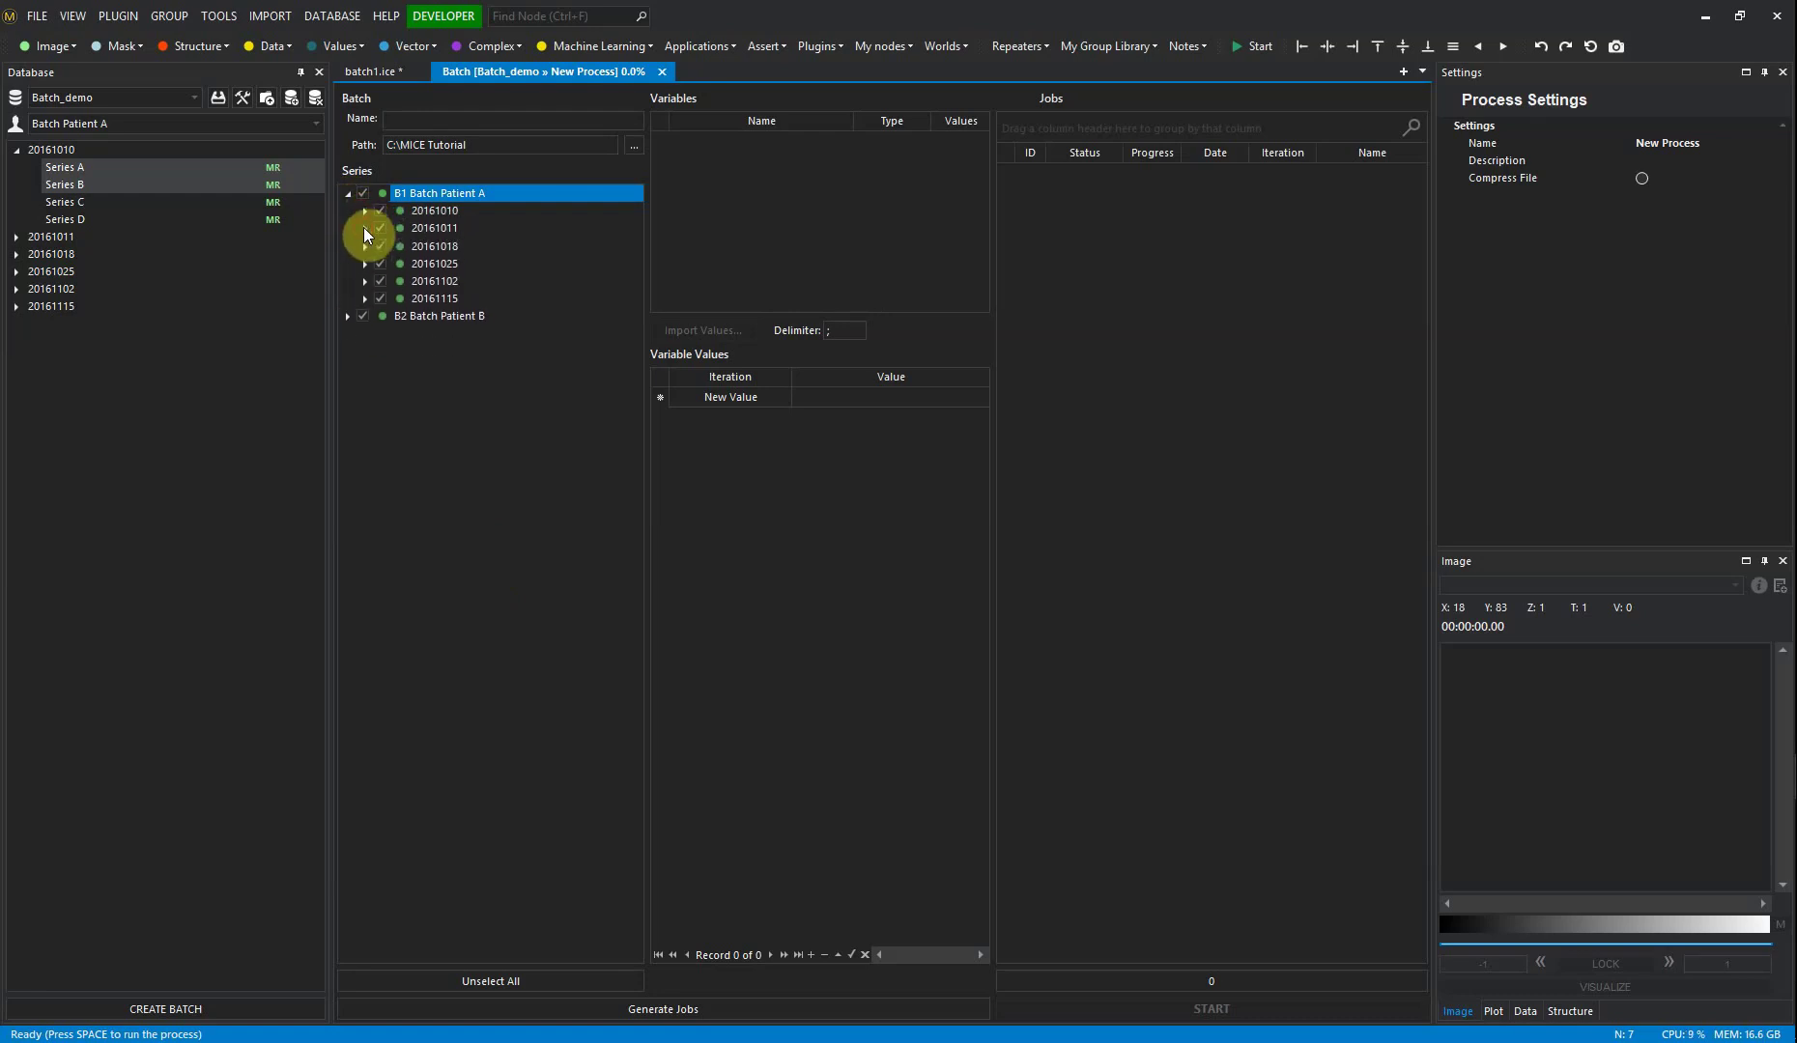
pyautogui.click(347, 315)
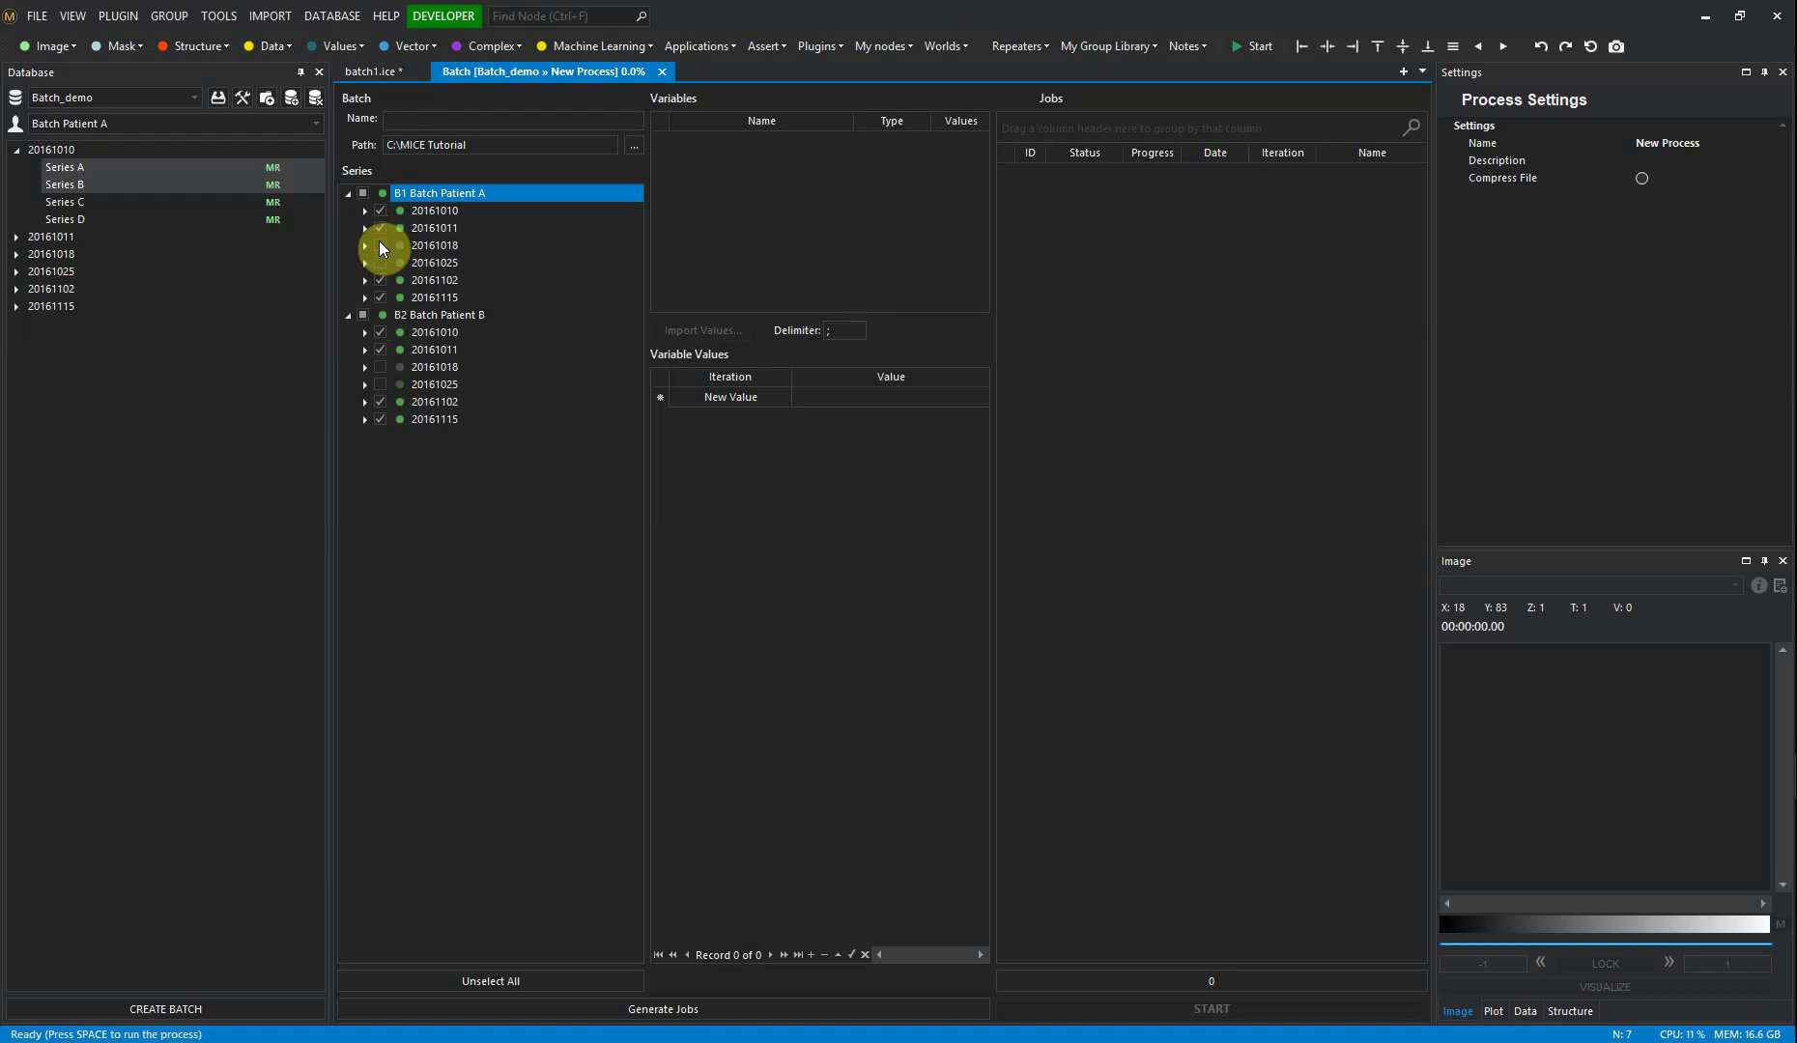
# - Name the batch Demo1 and generate its jobs
pyautogui.click(387, 118)
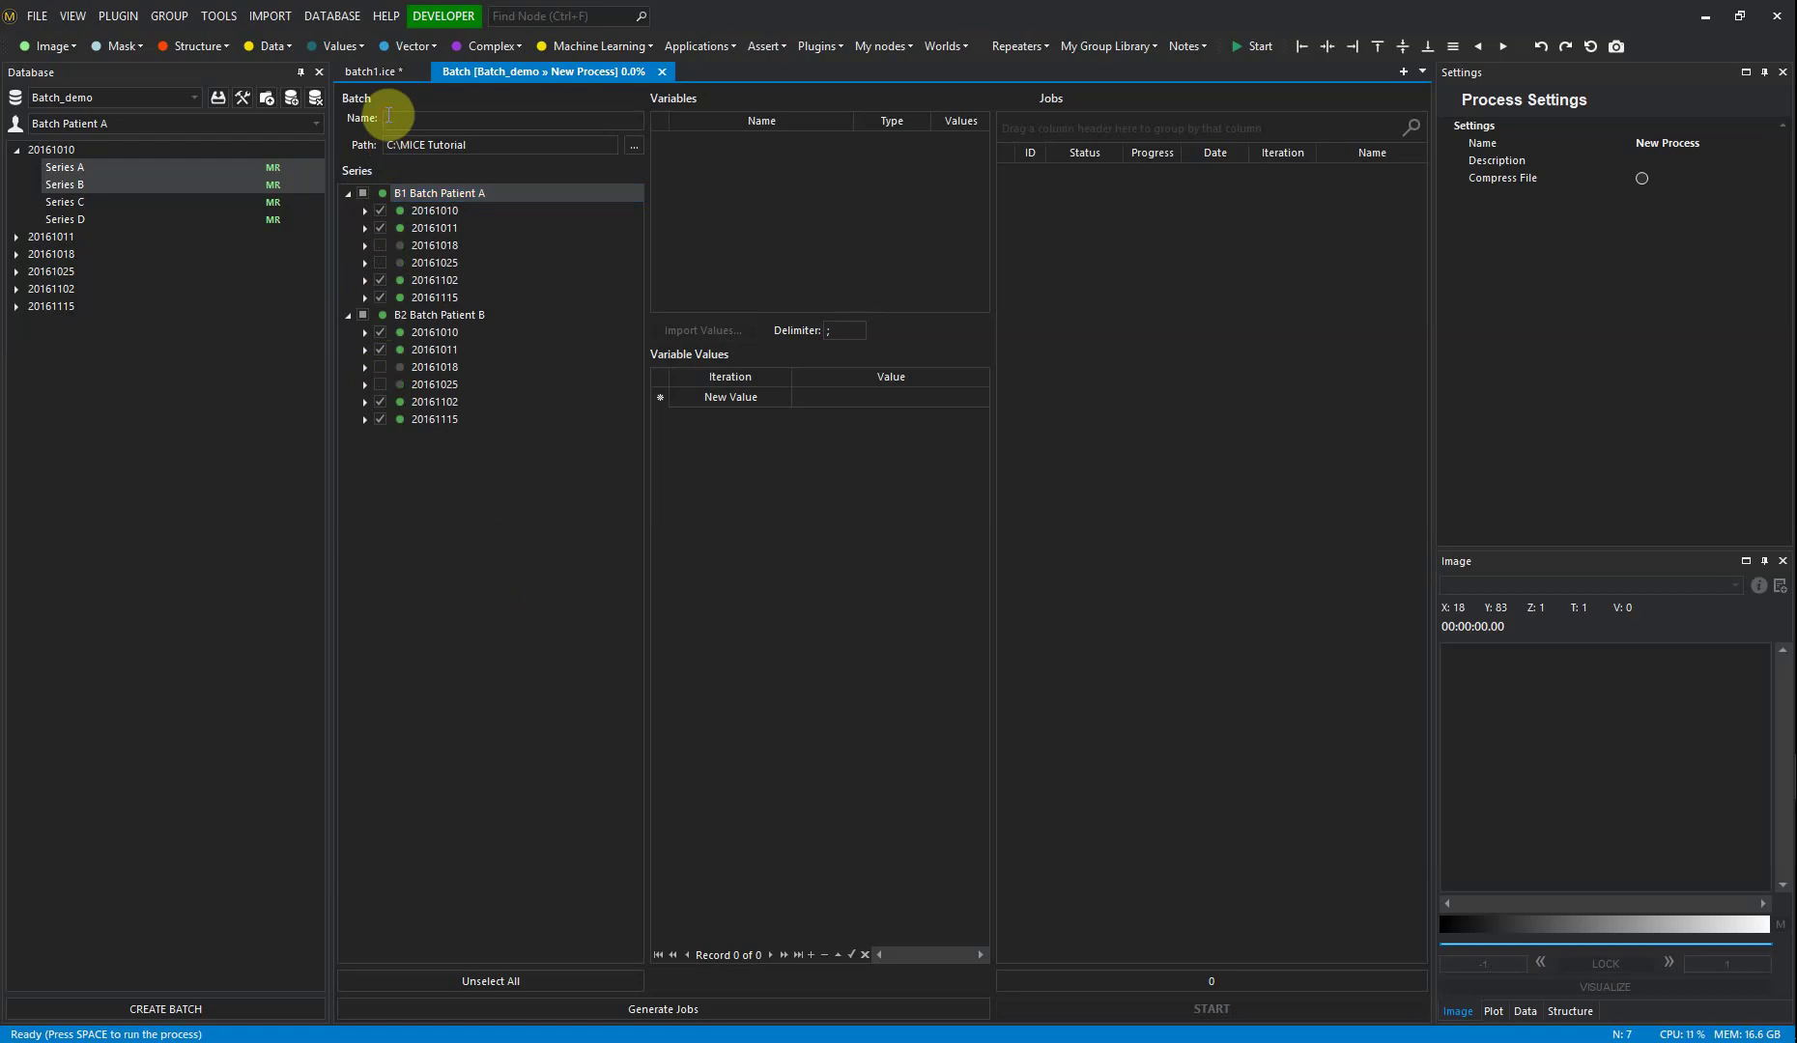
pyautogui.write('Demo1')
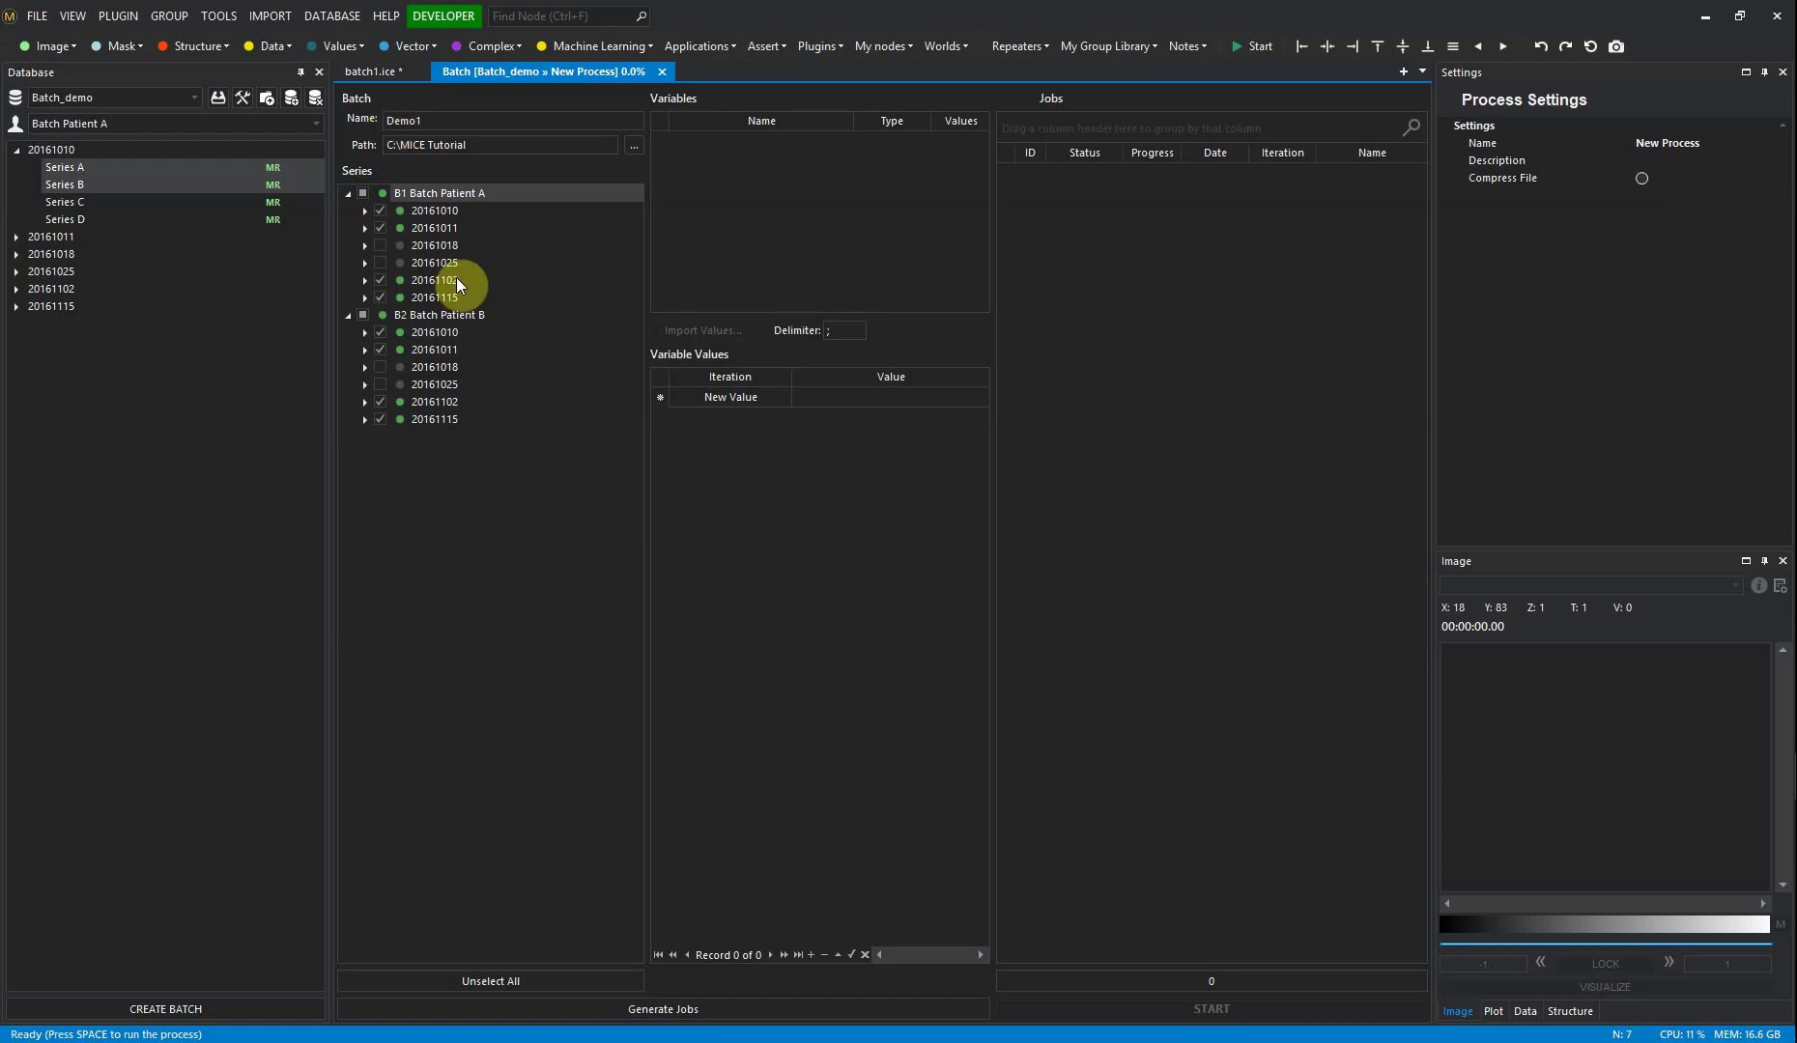
pyautogui.click(674, 1016)
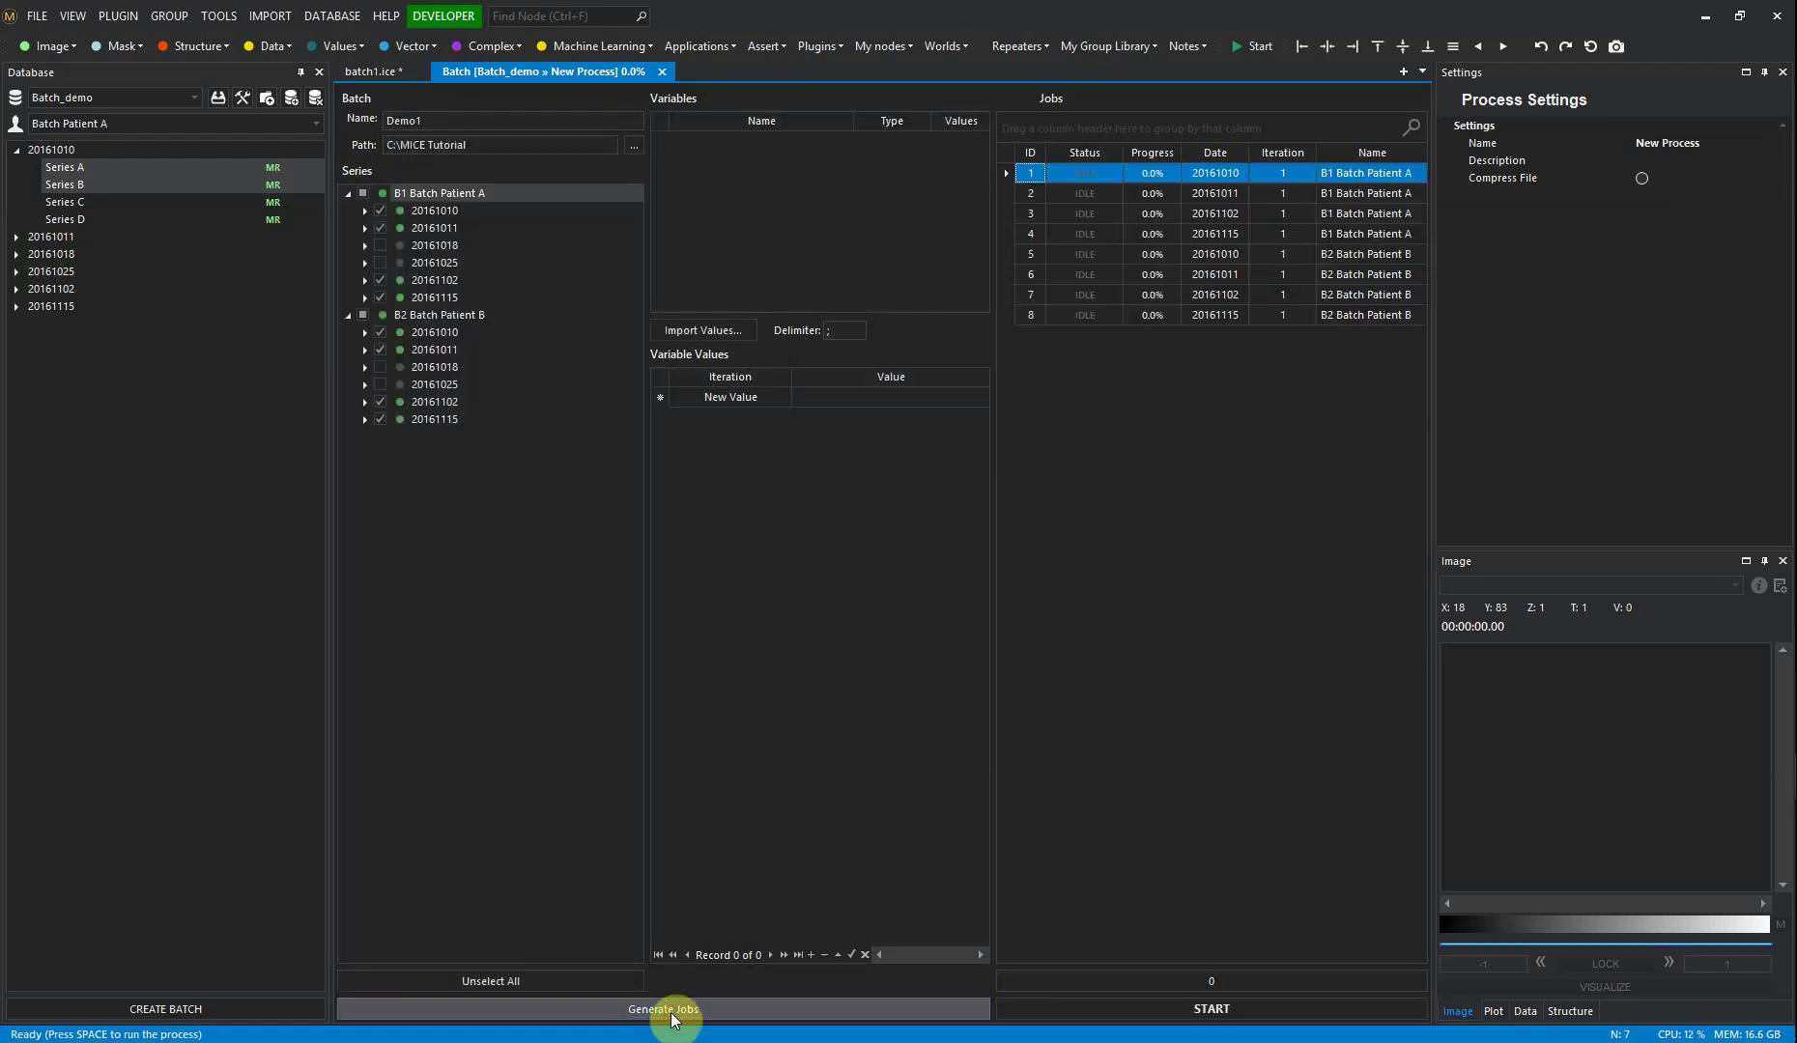
# - In File Explorer, inspect the generated #Demo1 folder structure down to Batch Patient A's 20161010 job file, and move the window aside
pyautogui.moveTo(1466, 347); pyautogui.dragTo(1140, 432)
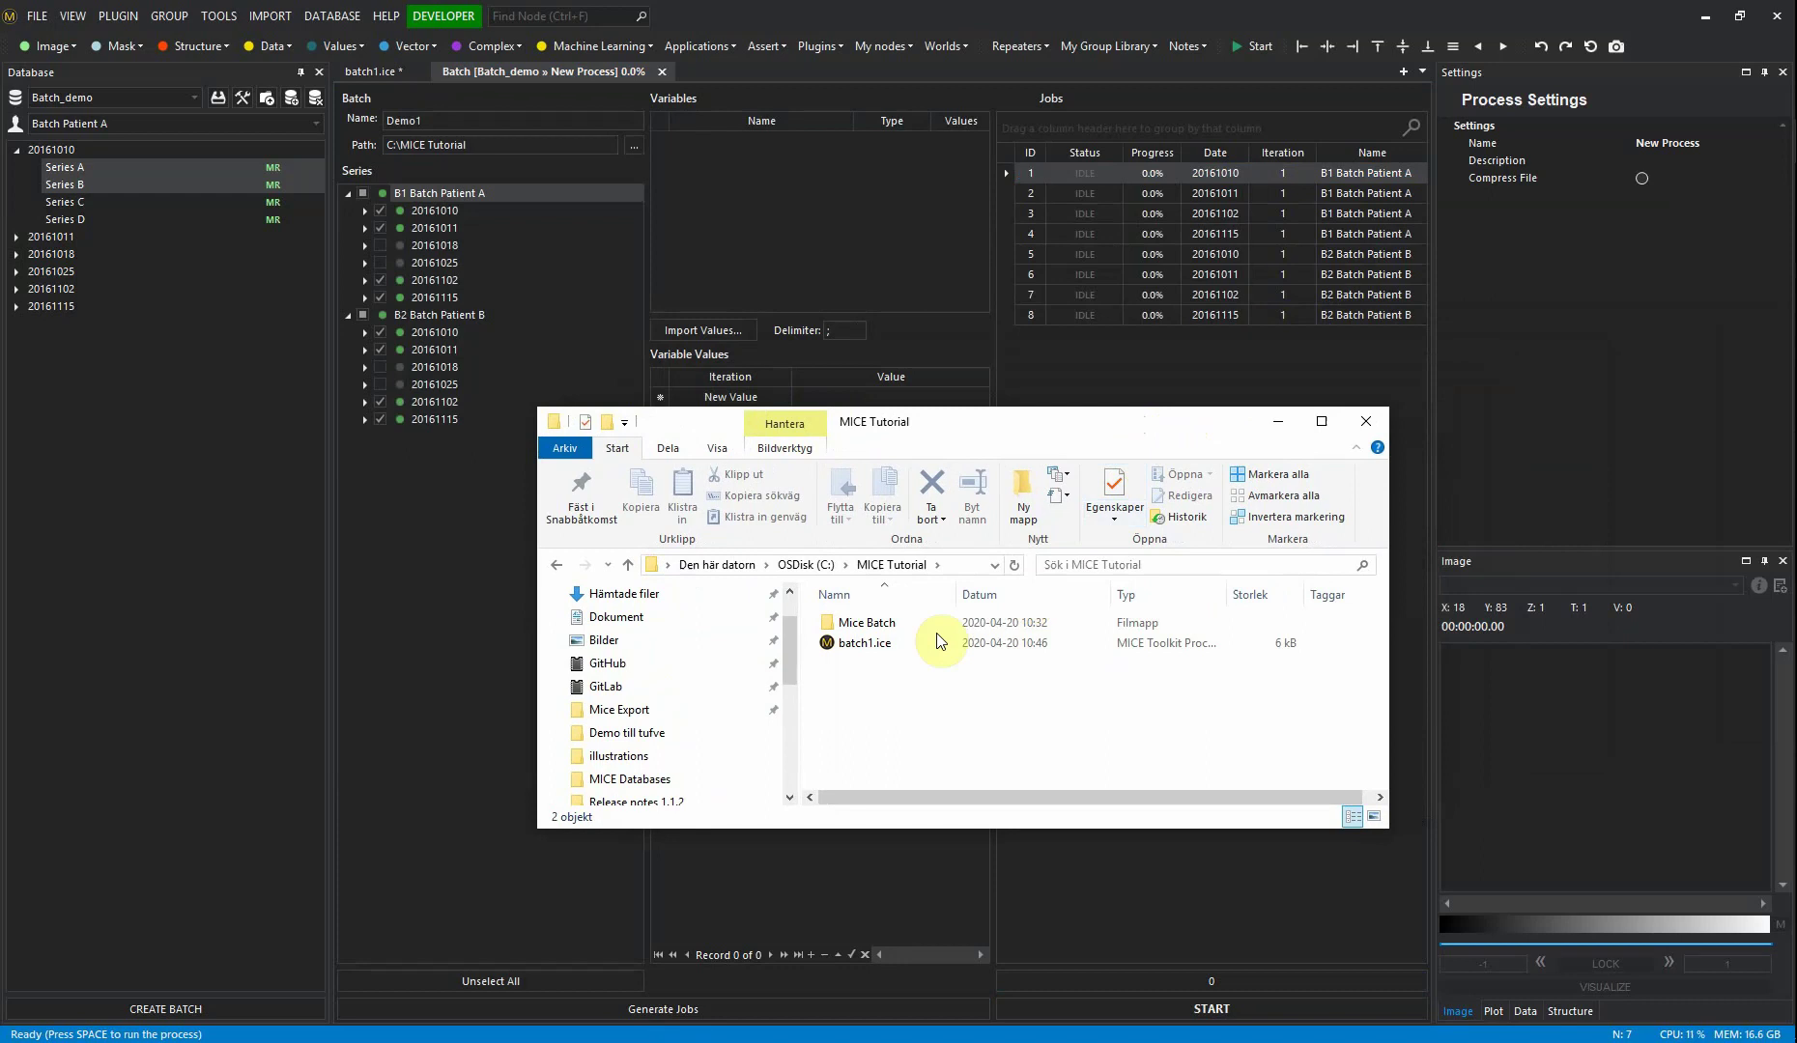
pyautogui.doubleClick(875, 626)
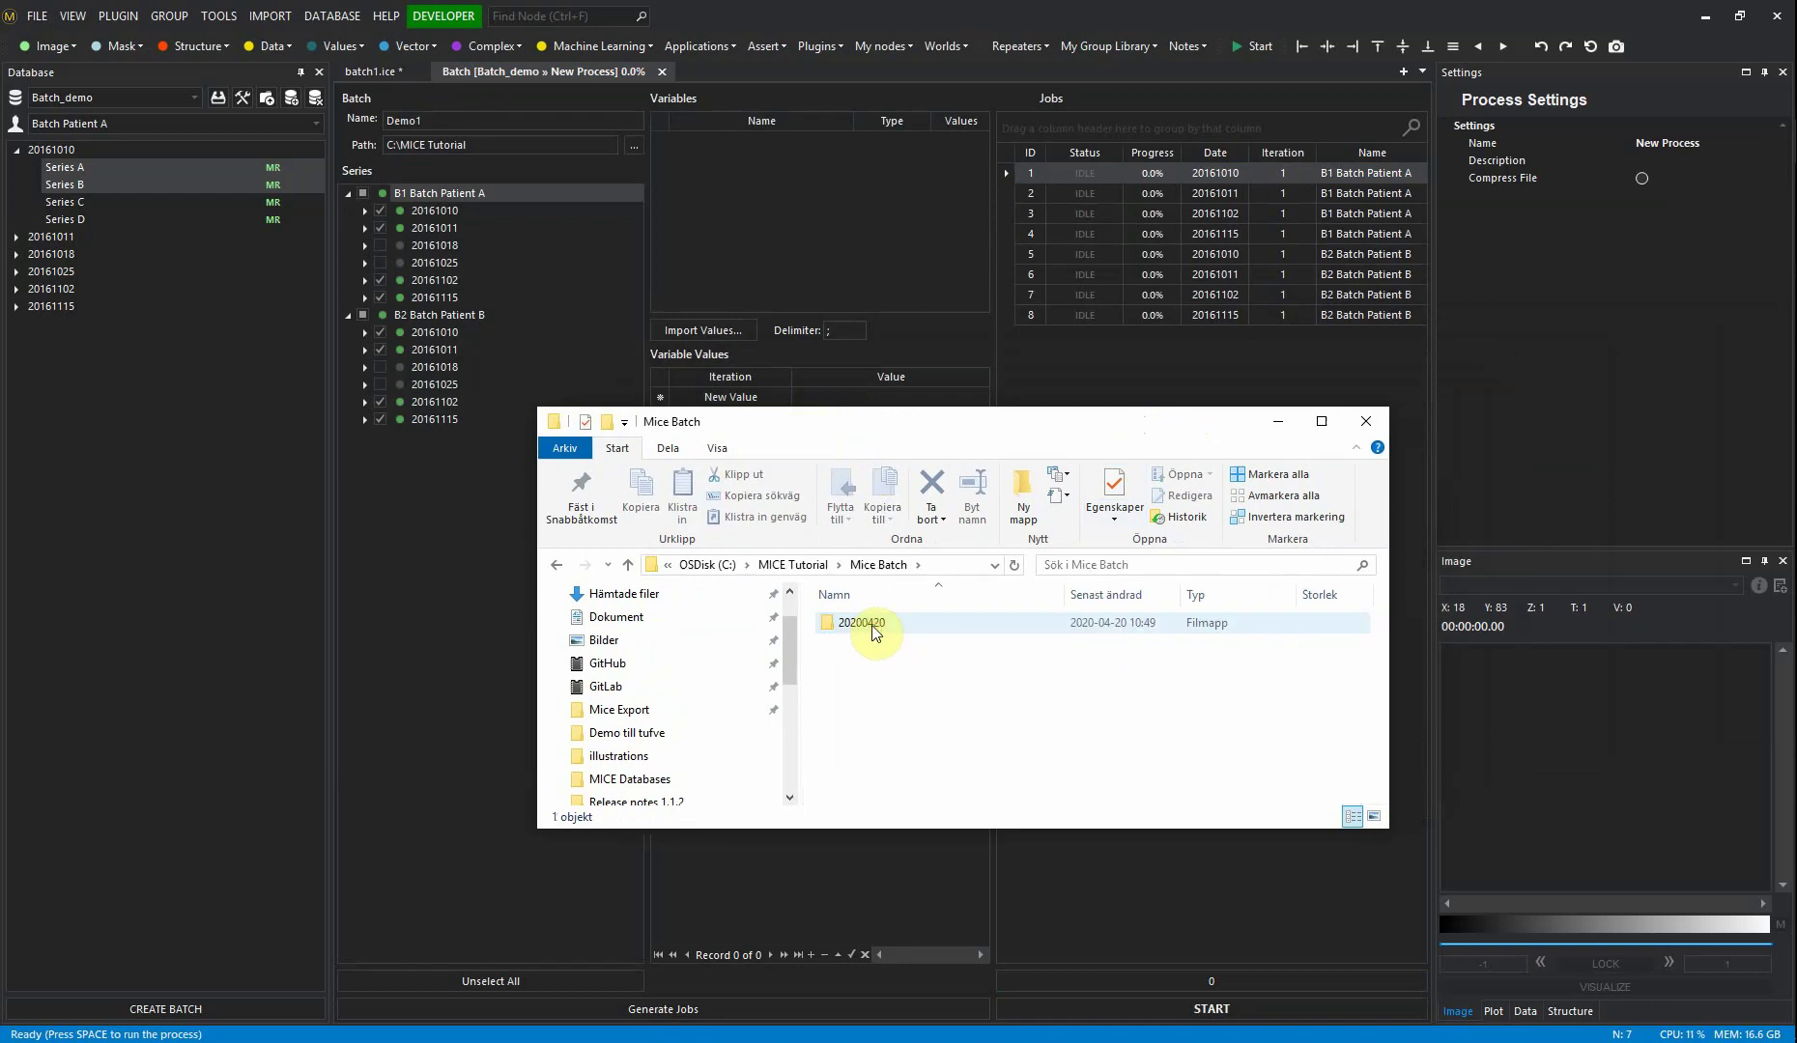
pyautogui.doubleClick(890, 623)
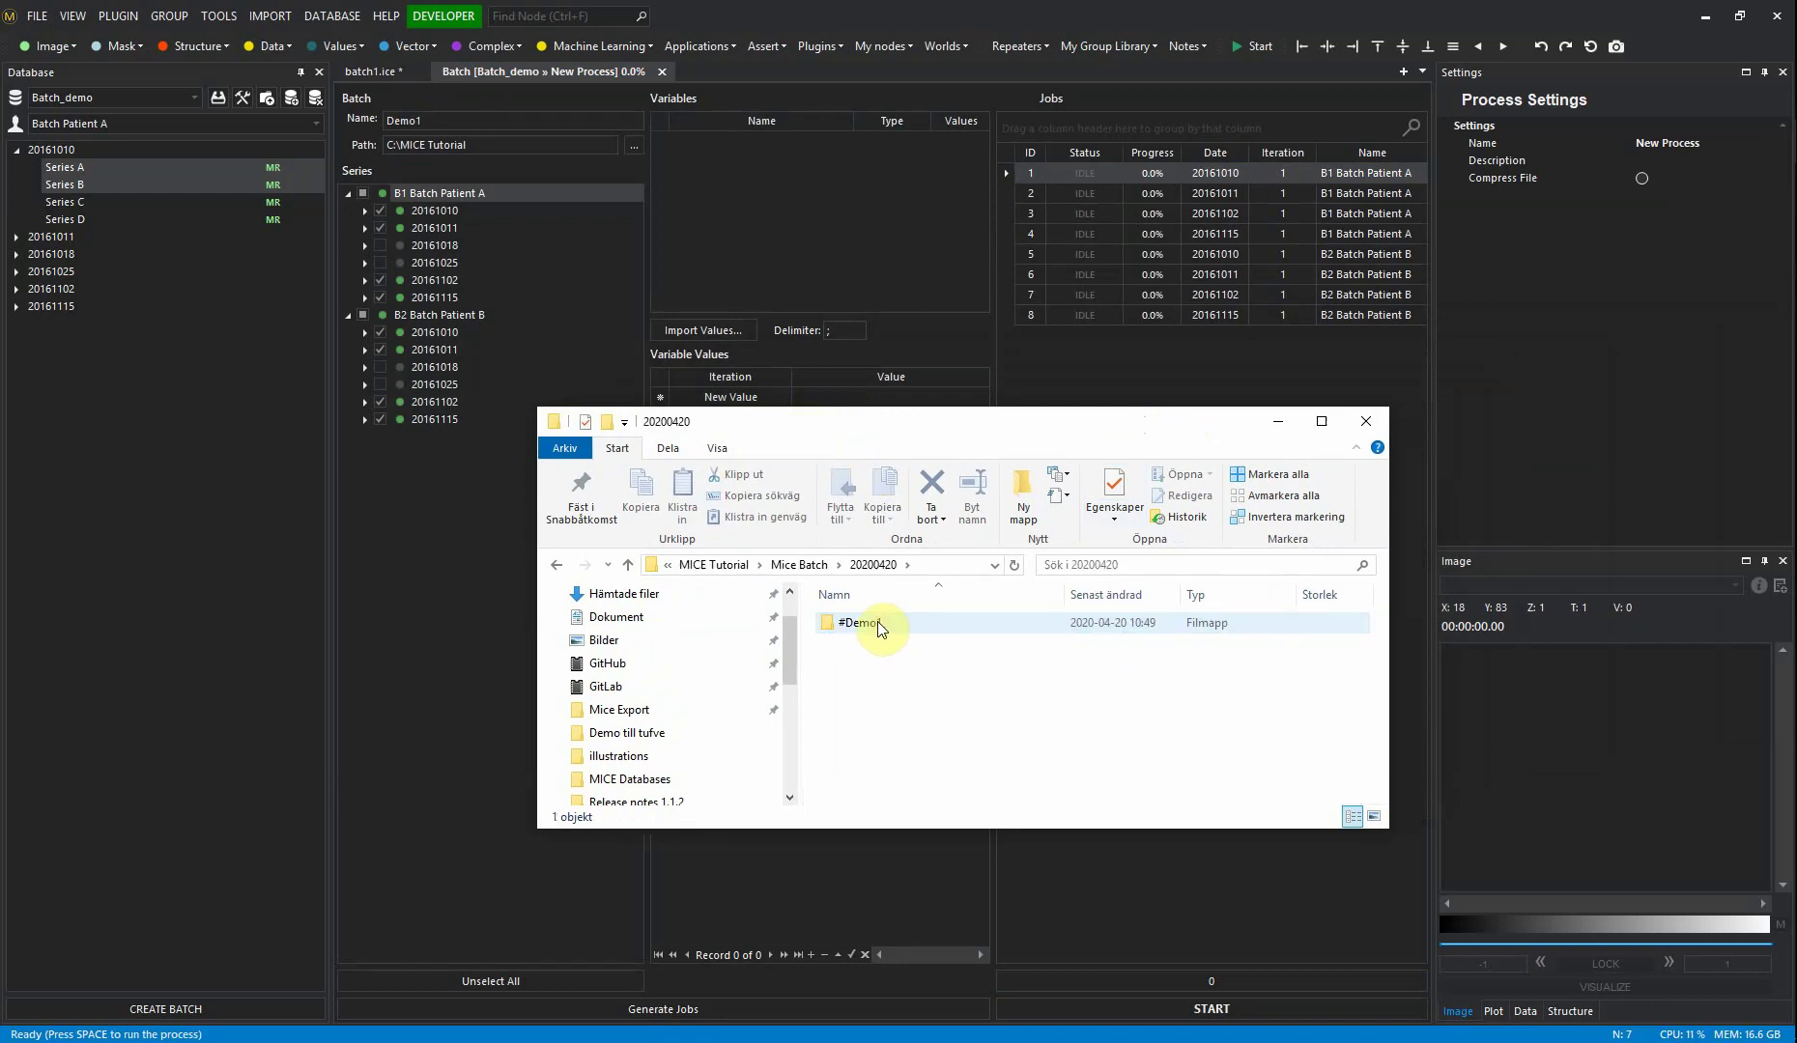
pyautogui.doubleClick(878, 623)
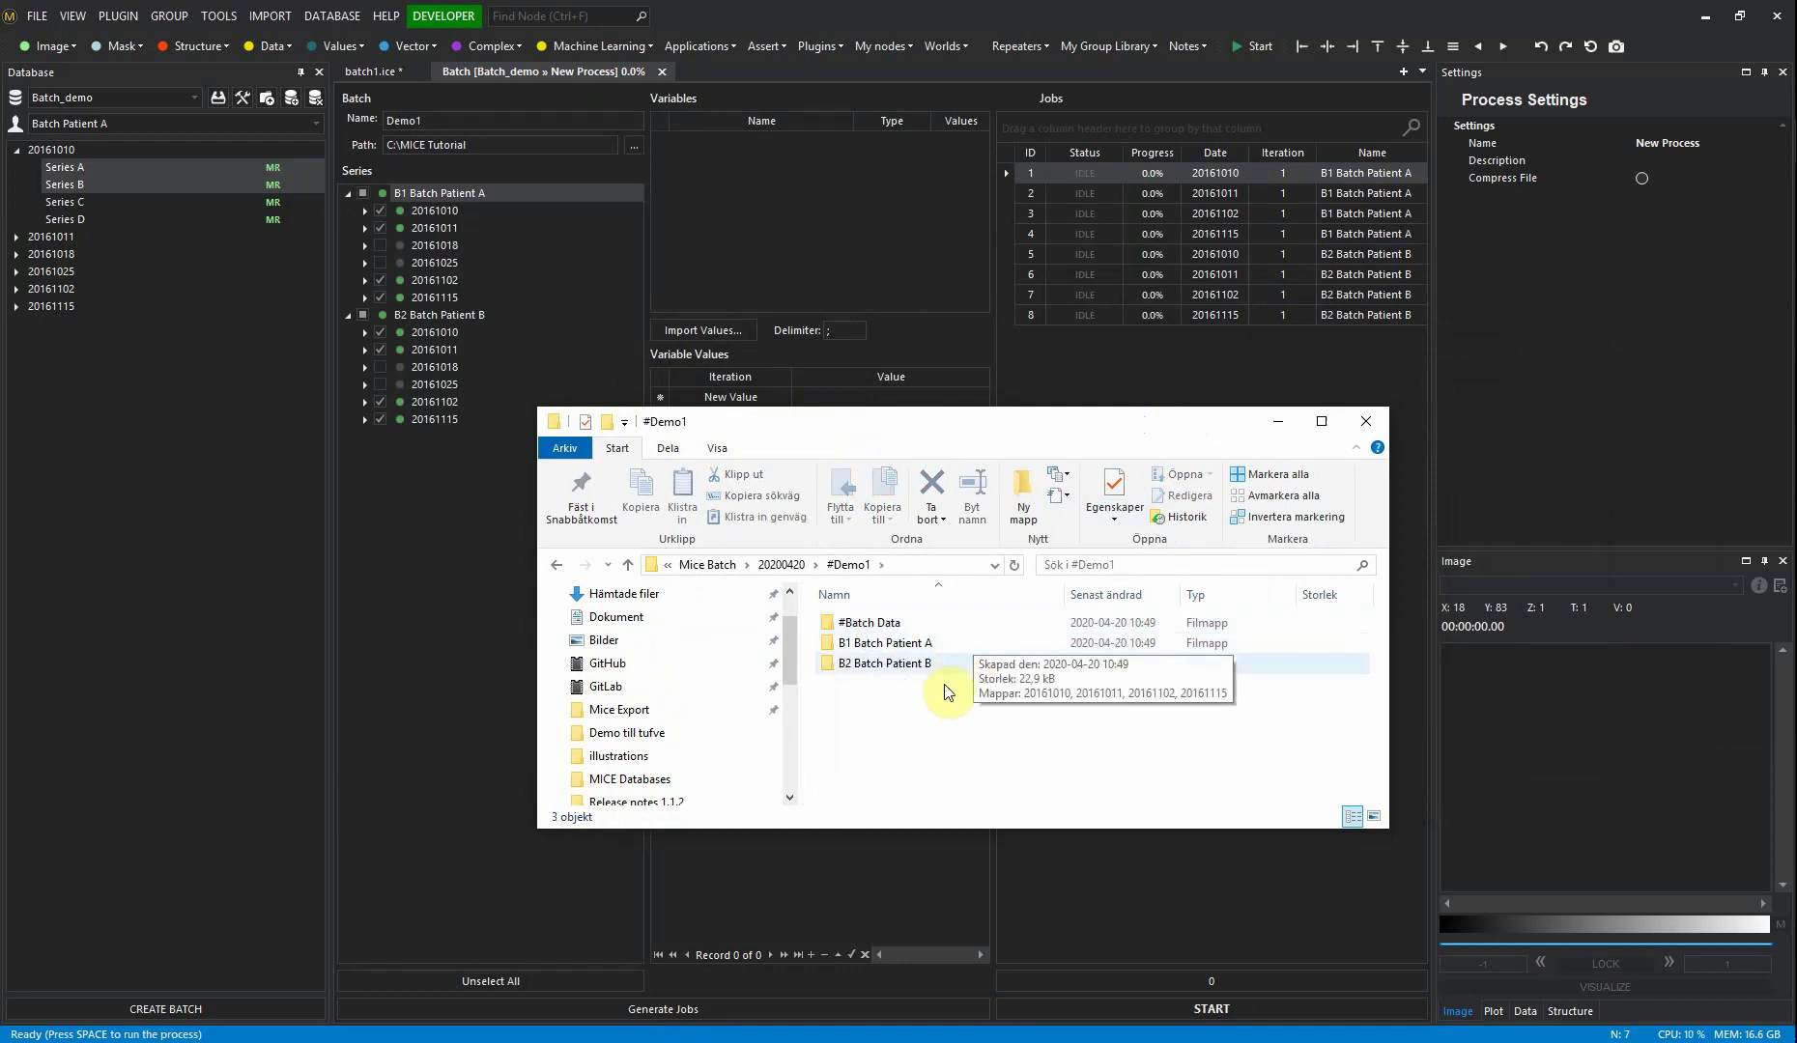
pyautogui.doubleClick(948, 639)
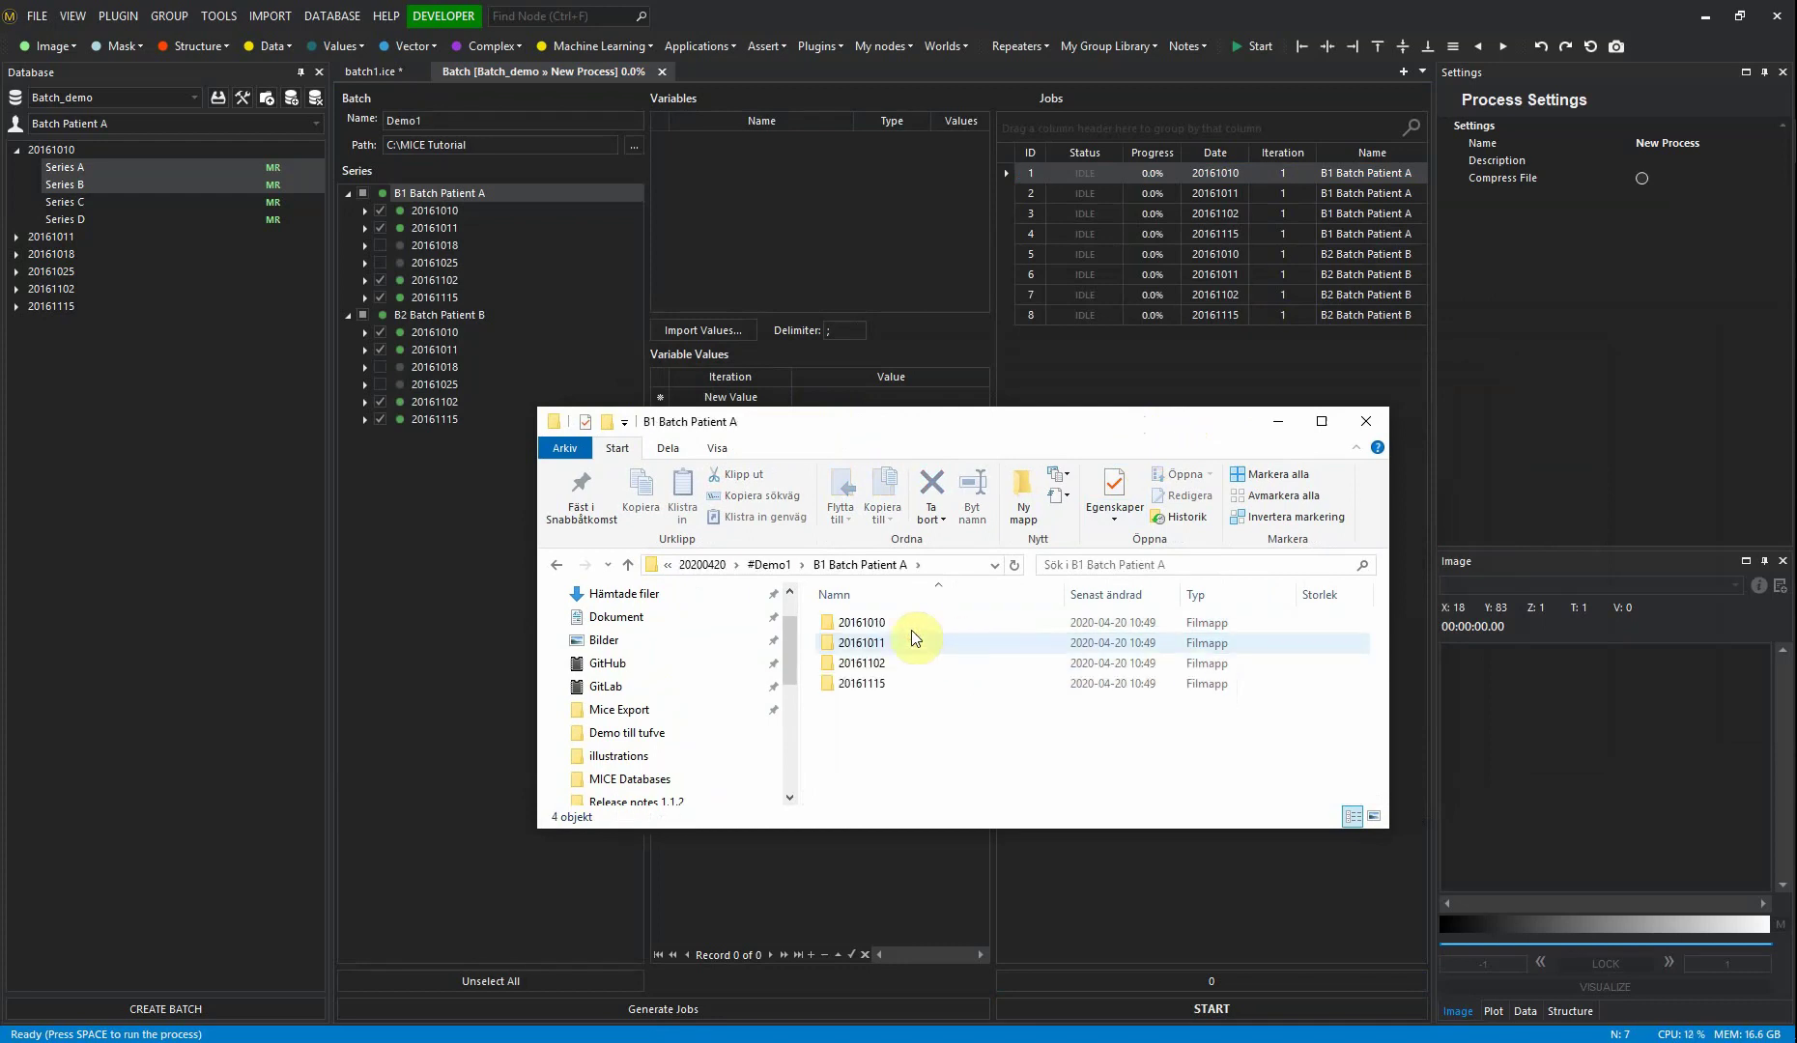
pyautogui.doubleClick(875, 623)
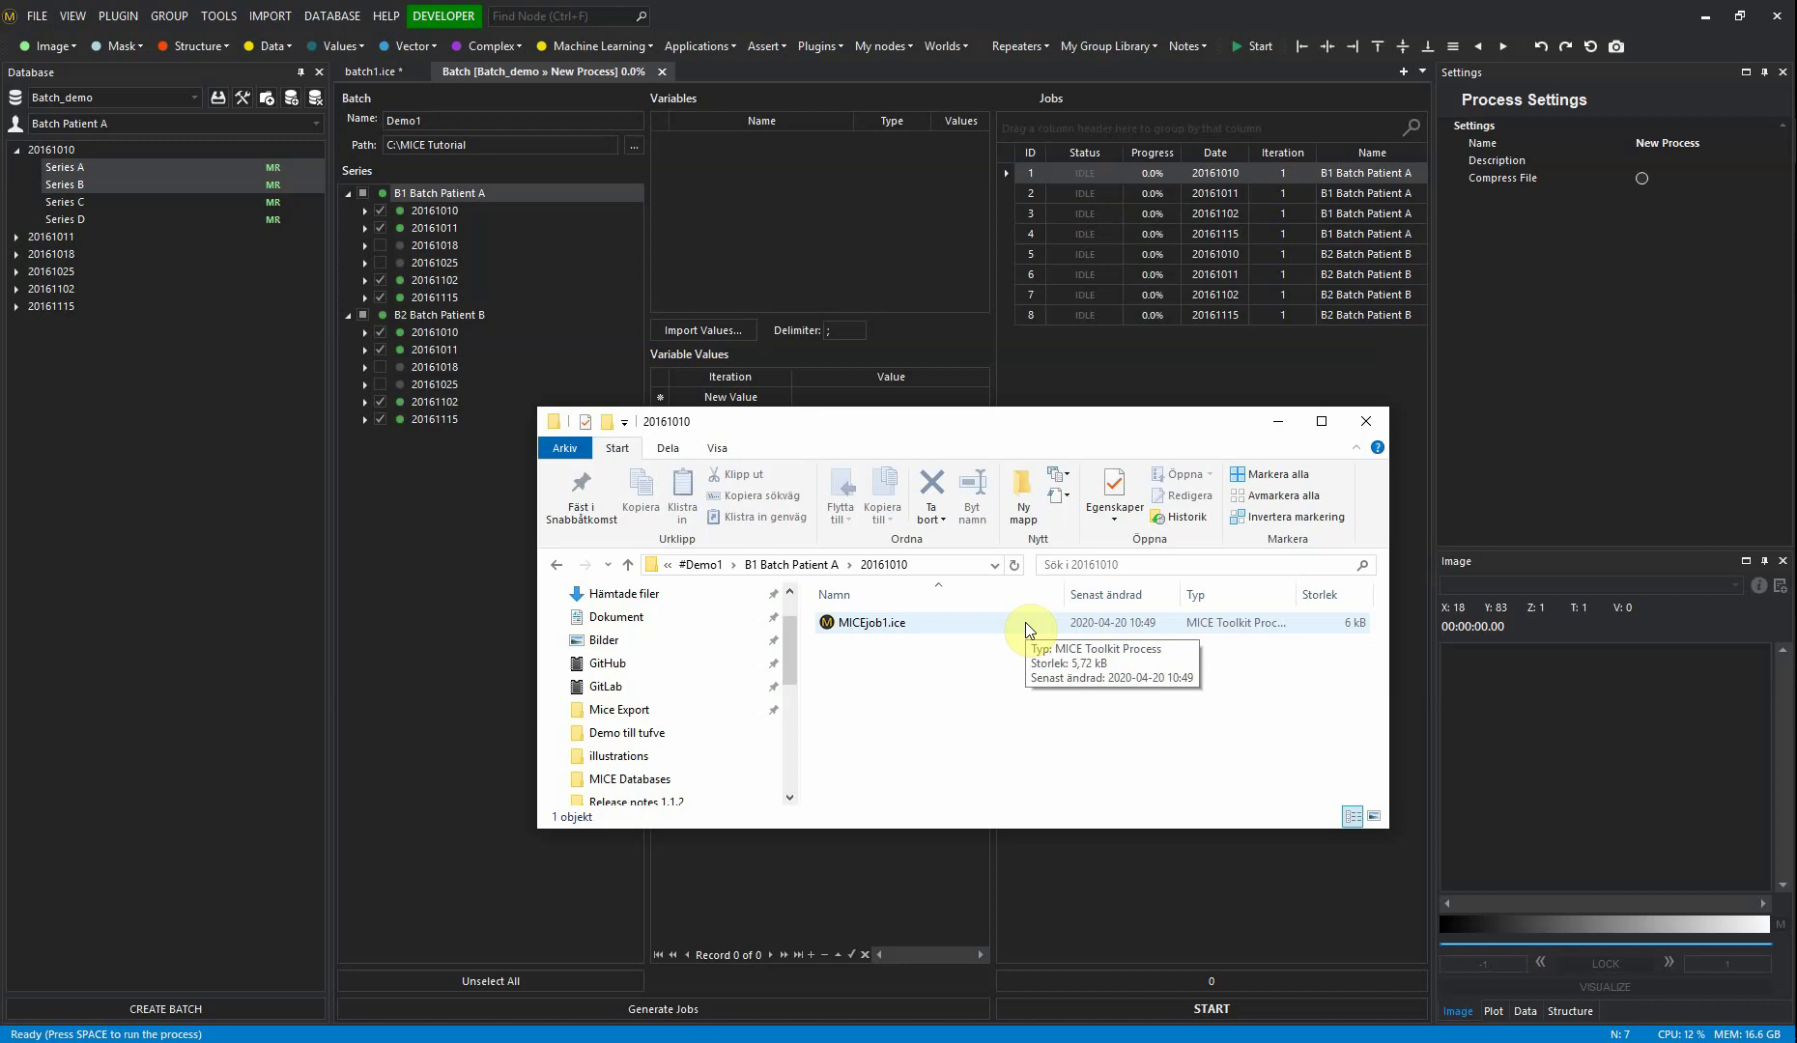
pyautogui.click(701, 565)
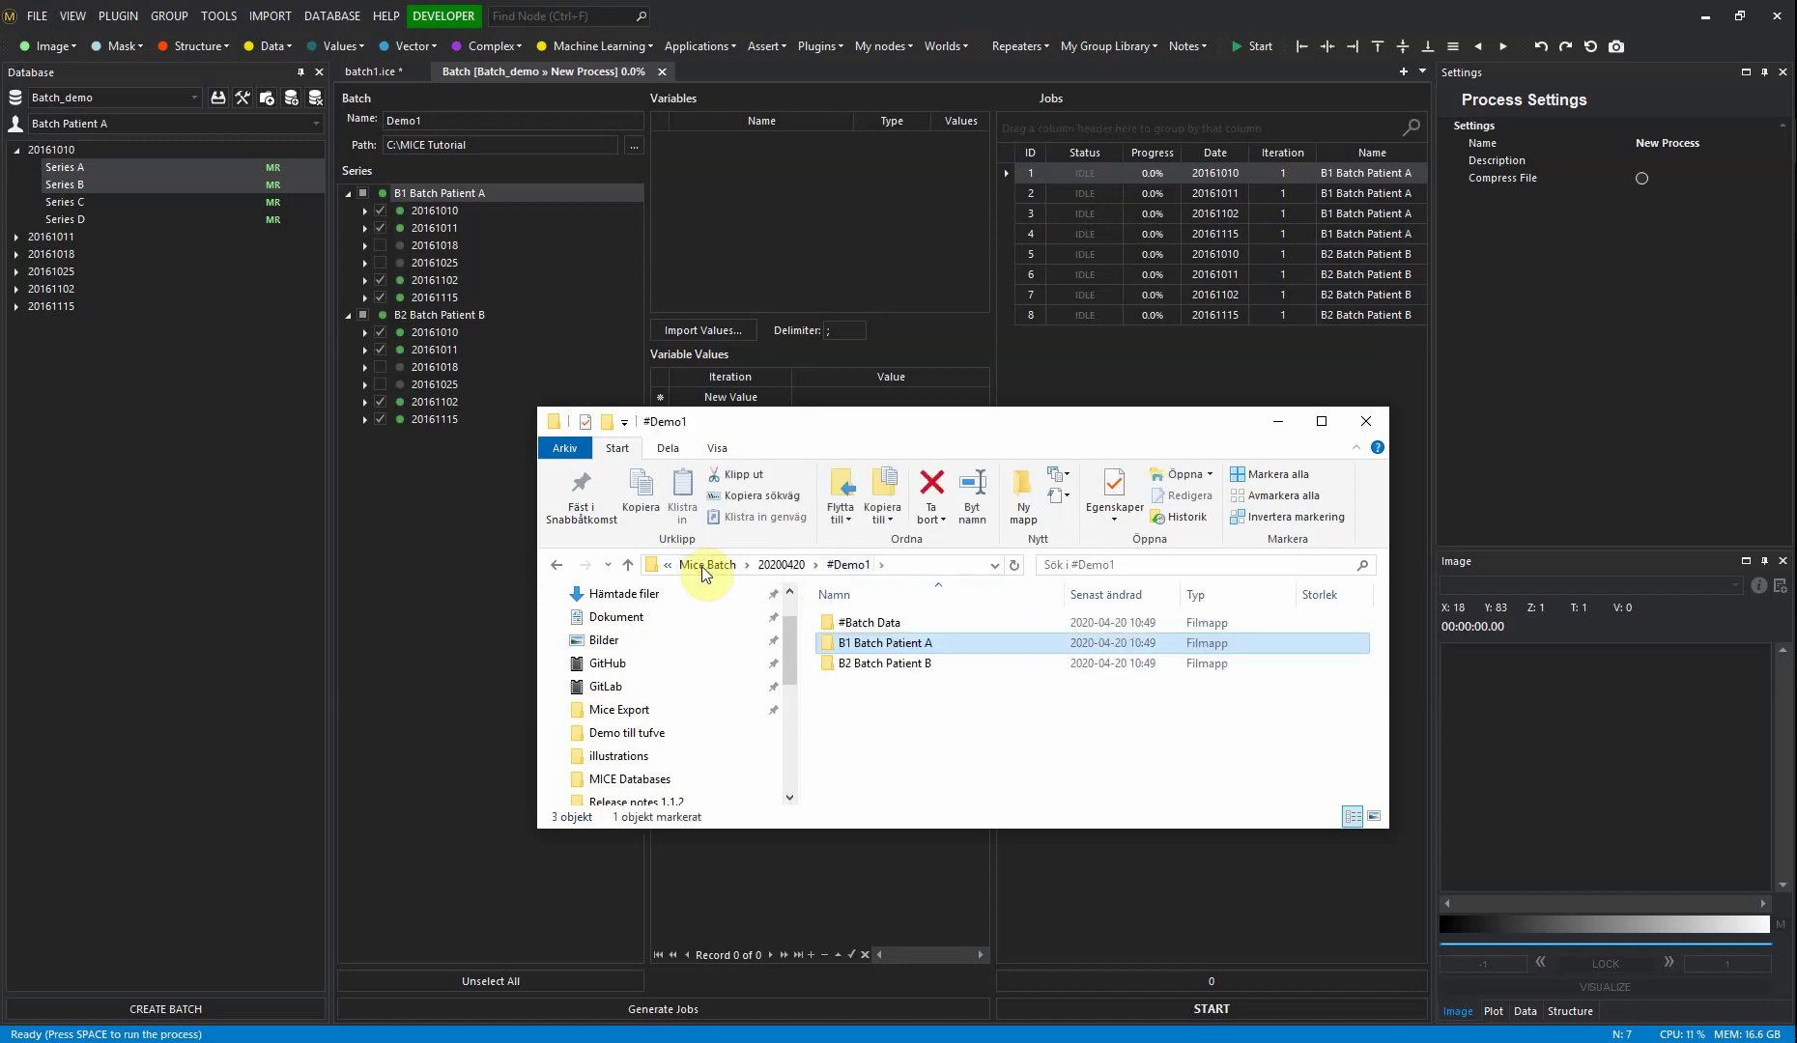
pyautogui.moveTo(812, 423); pyautogui.dragTo(1796, 422)
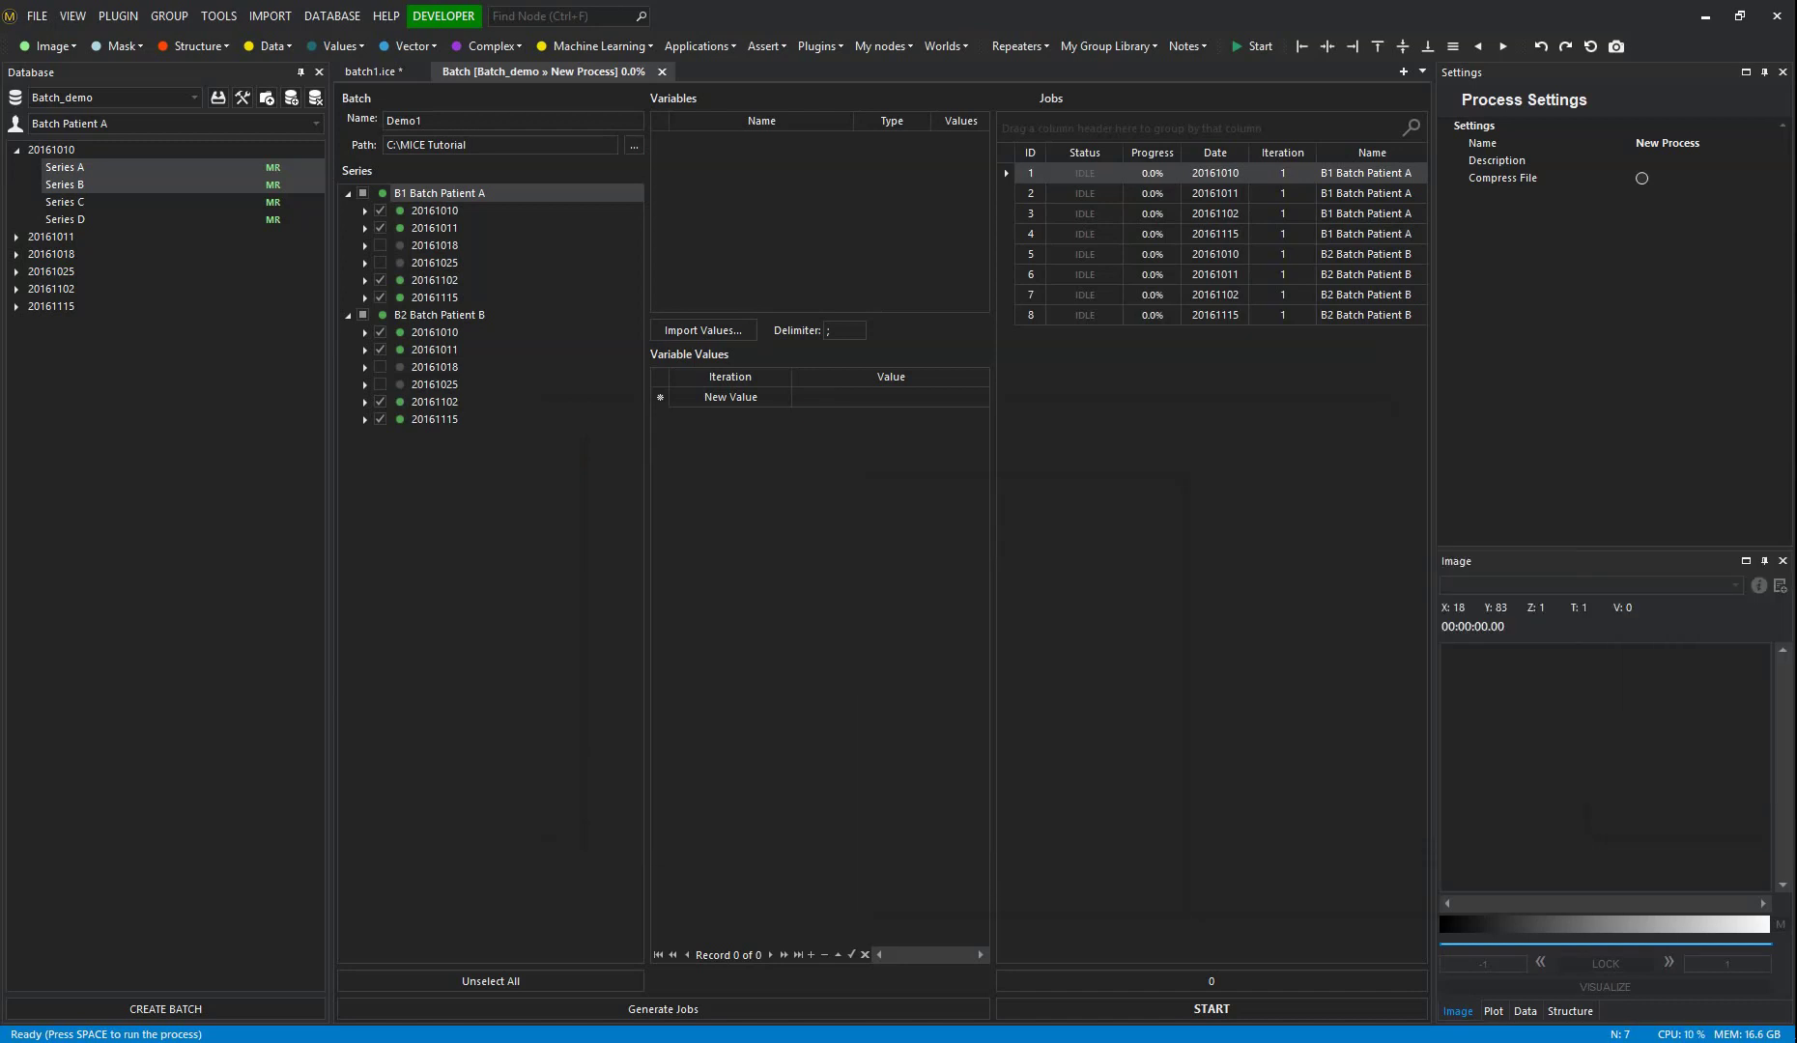
# - Start the batch jobs and open the process of job 7 to inspect its subtract node
pyautogui.click(1206, 1007)
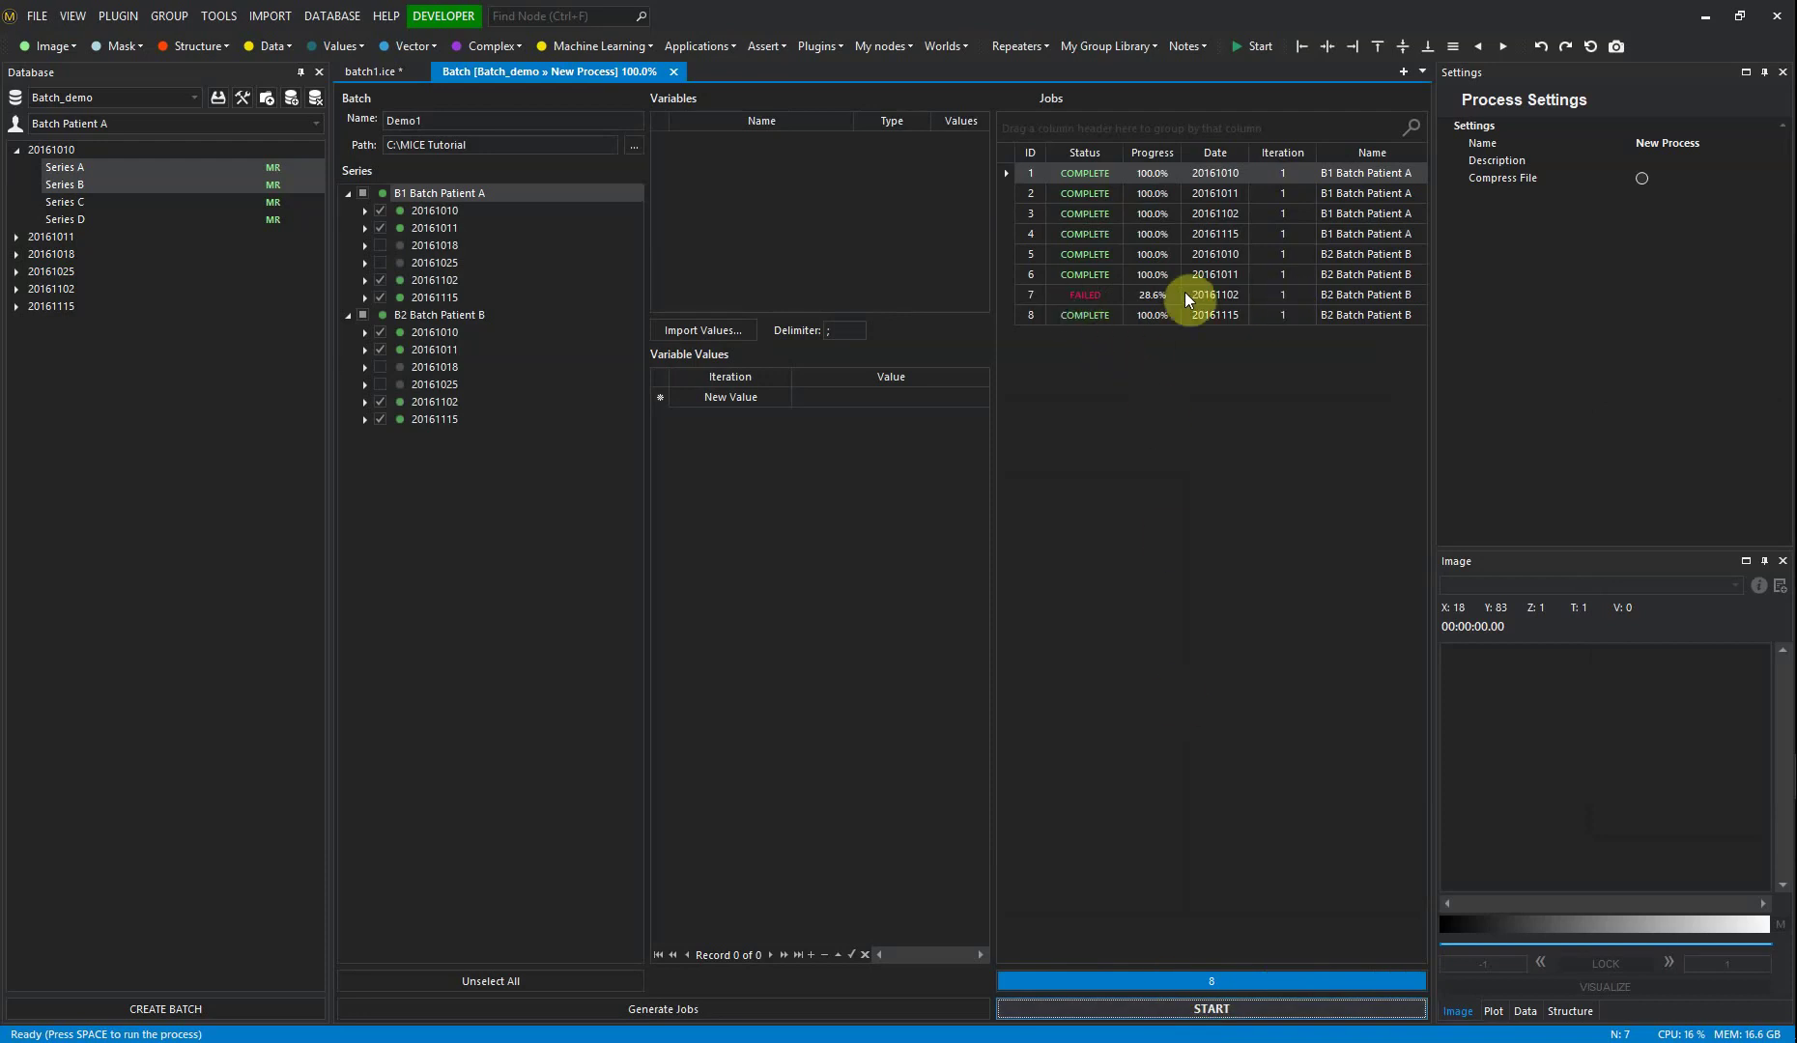
pyautogui.click(1090, 294)
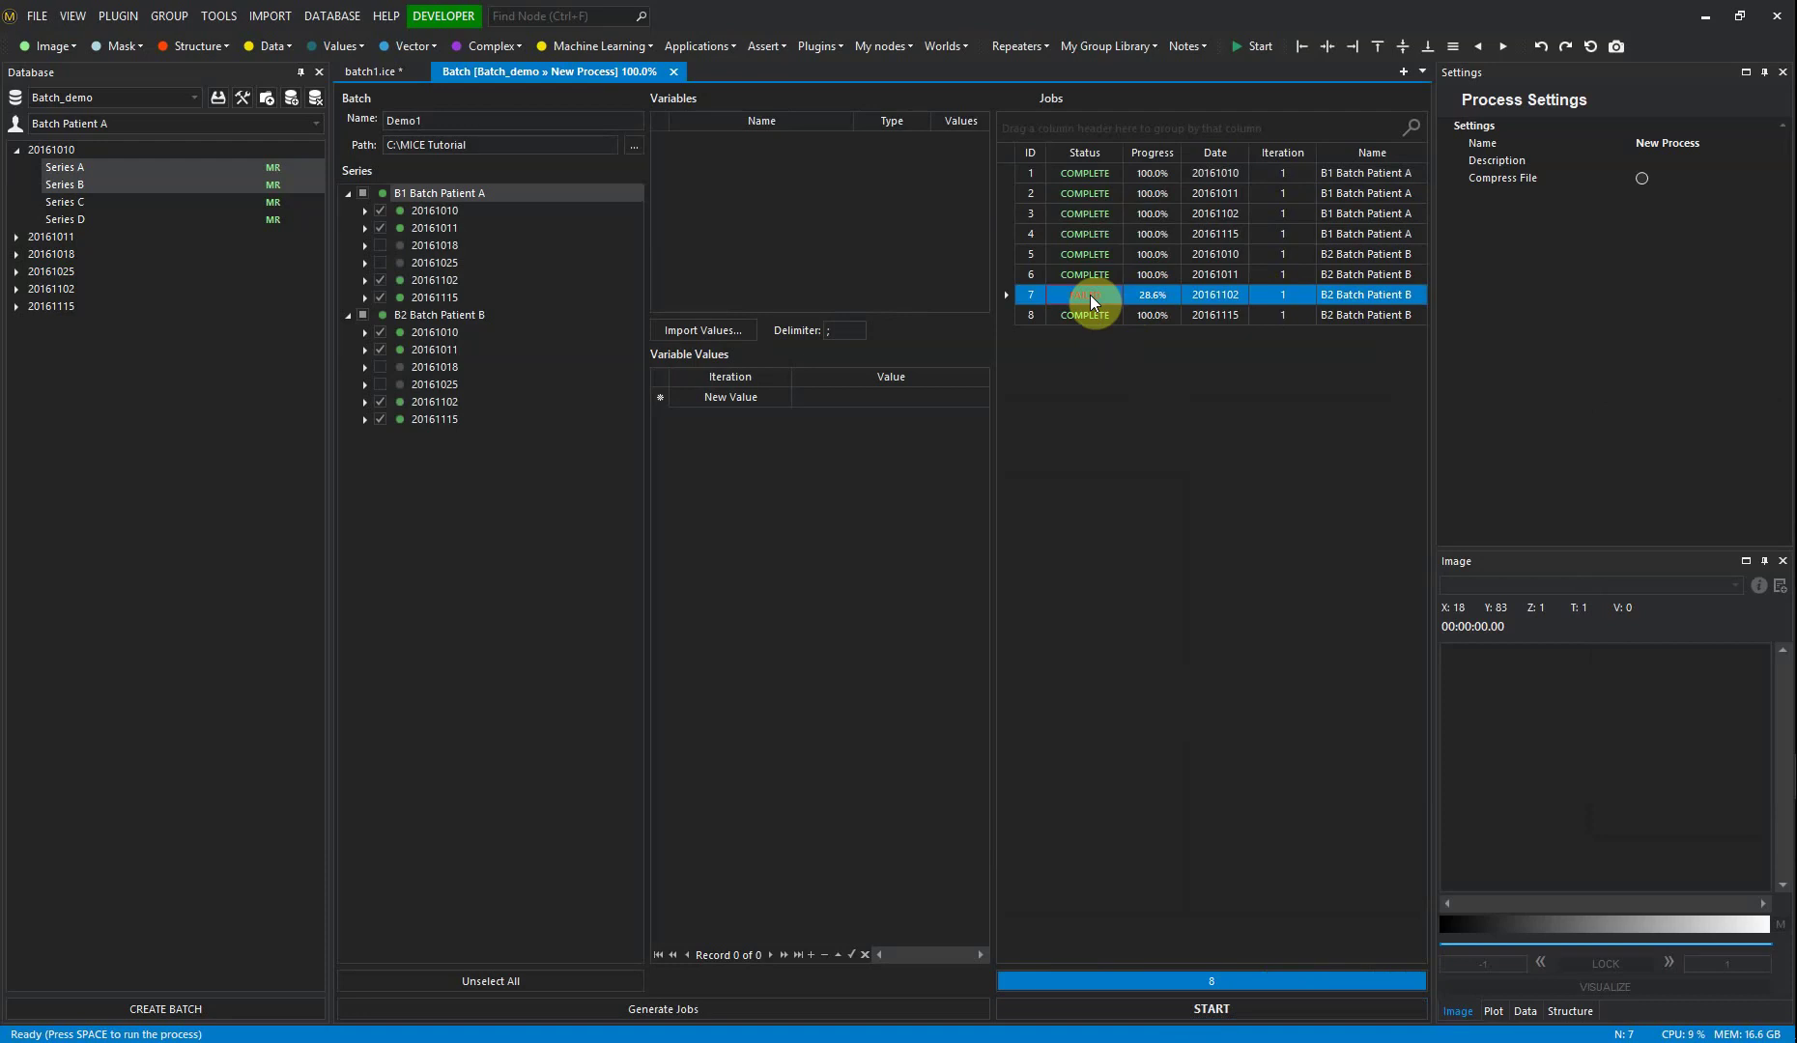
pyautogui.rightClick(1089, 295)
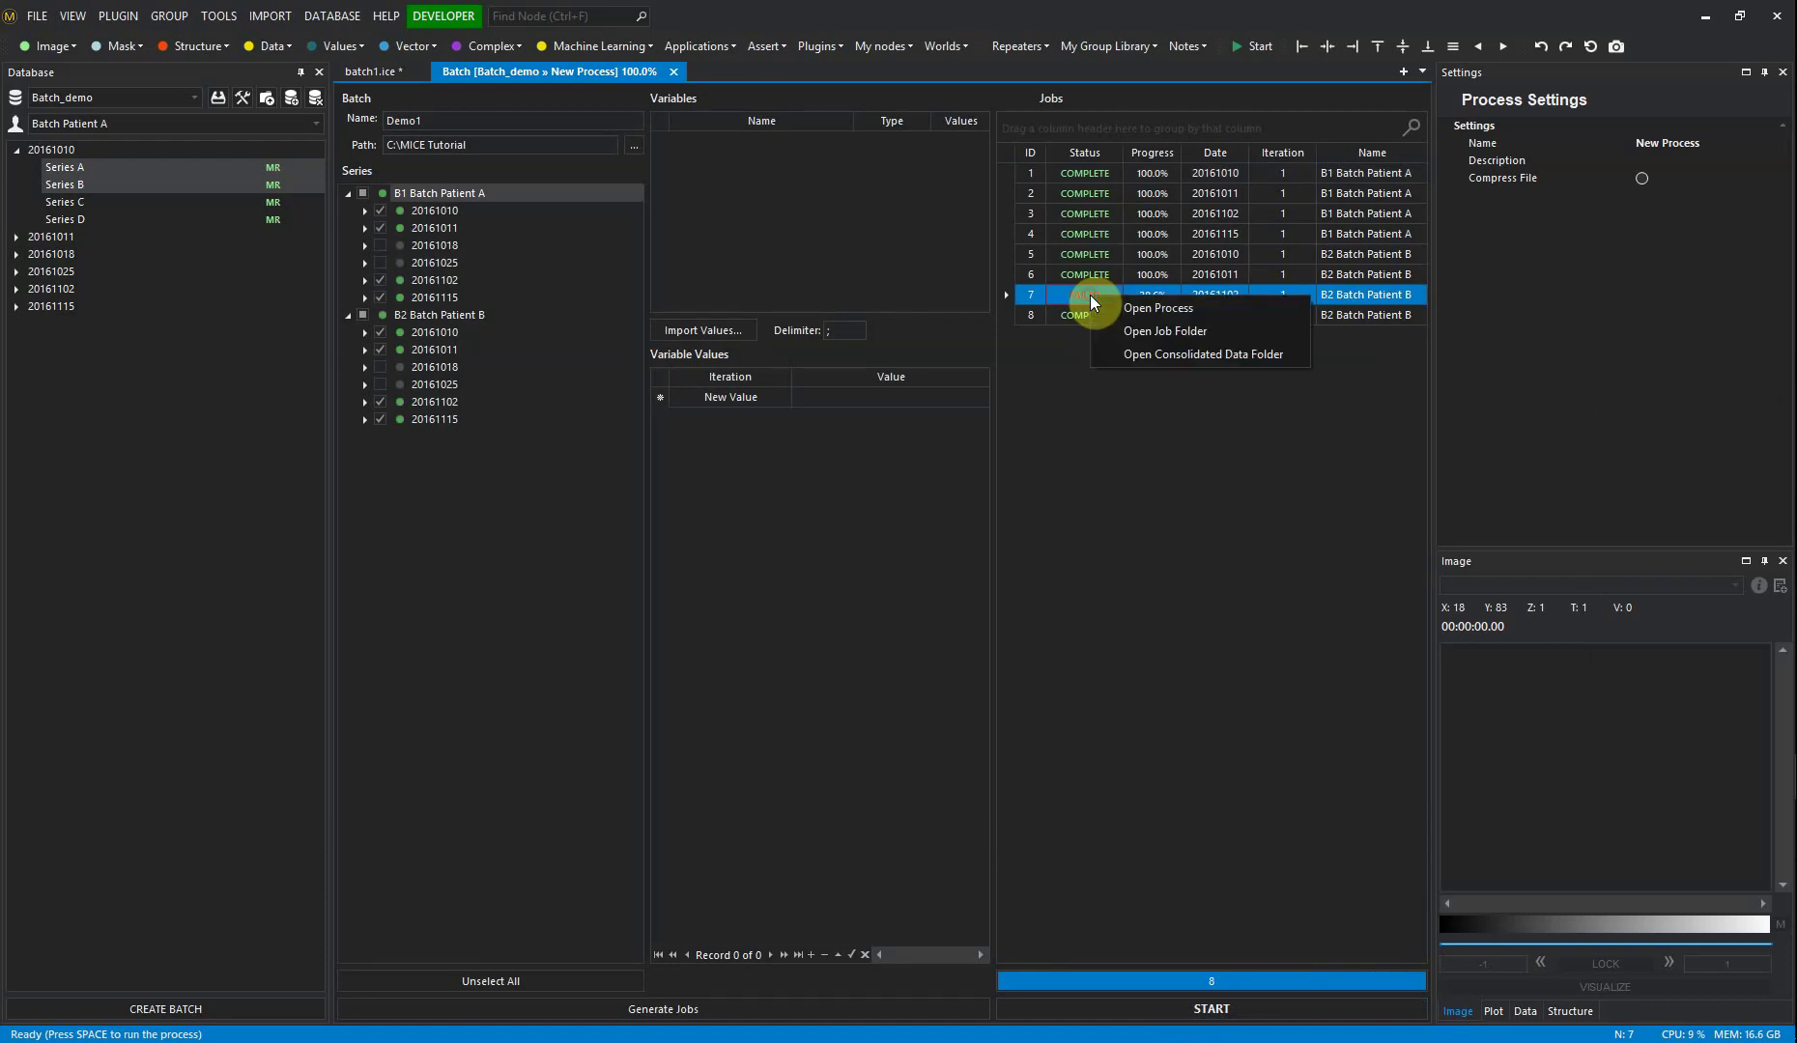
pyautogui.click(1238, 310)
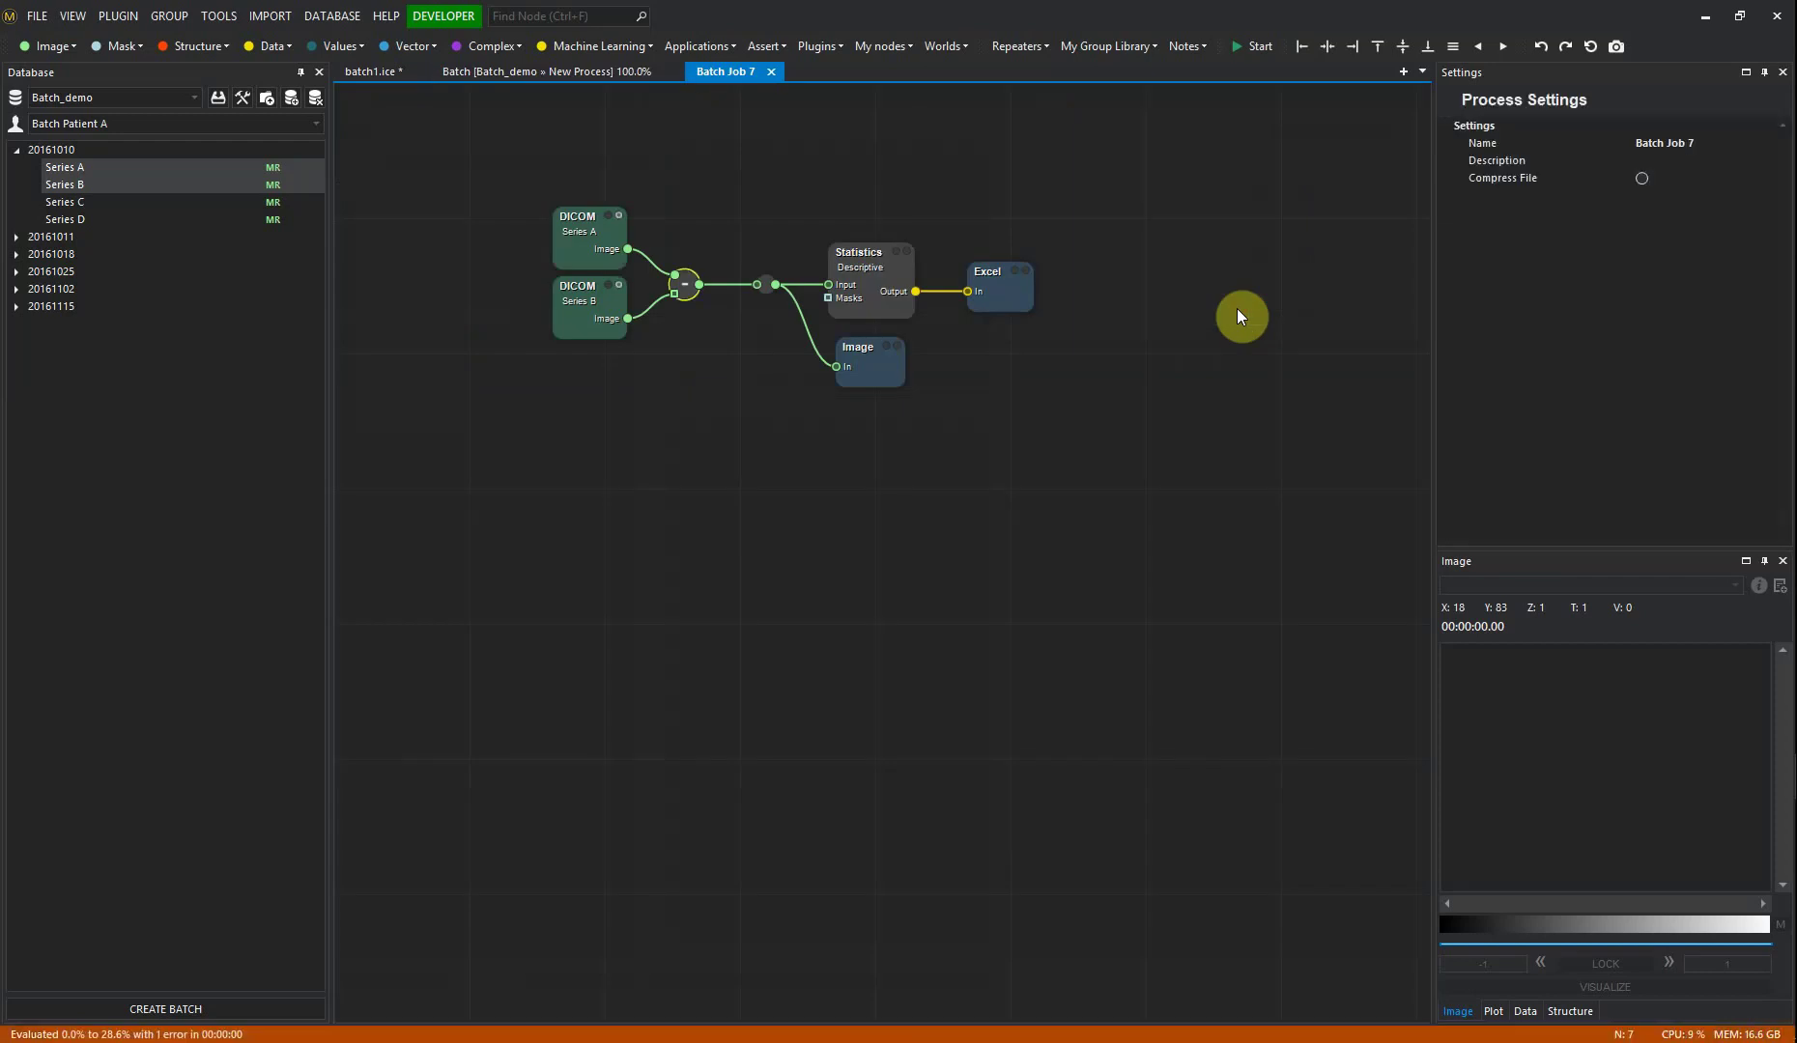
pyautogui.moveTo(687, 285)
# - In File Explorer, review Image Series A.jpg and Image Statistics.xlsx in Batch Patient A's 20161010 folder, closing each file
pyautogui.moveTo(1762, 376); pyautogui.dragTo(817, 161)
pyautogui.doubleClick(809, 380)
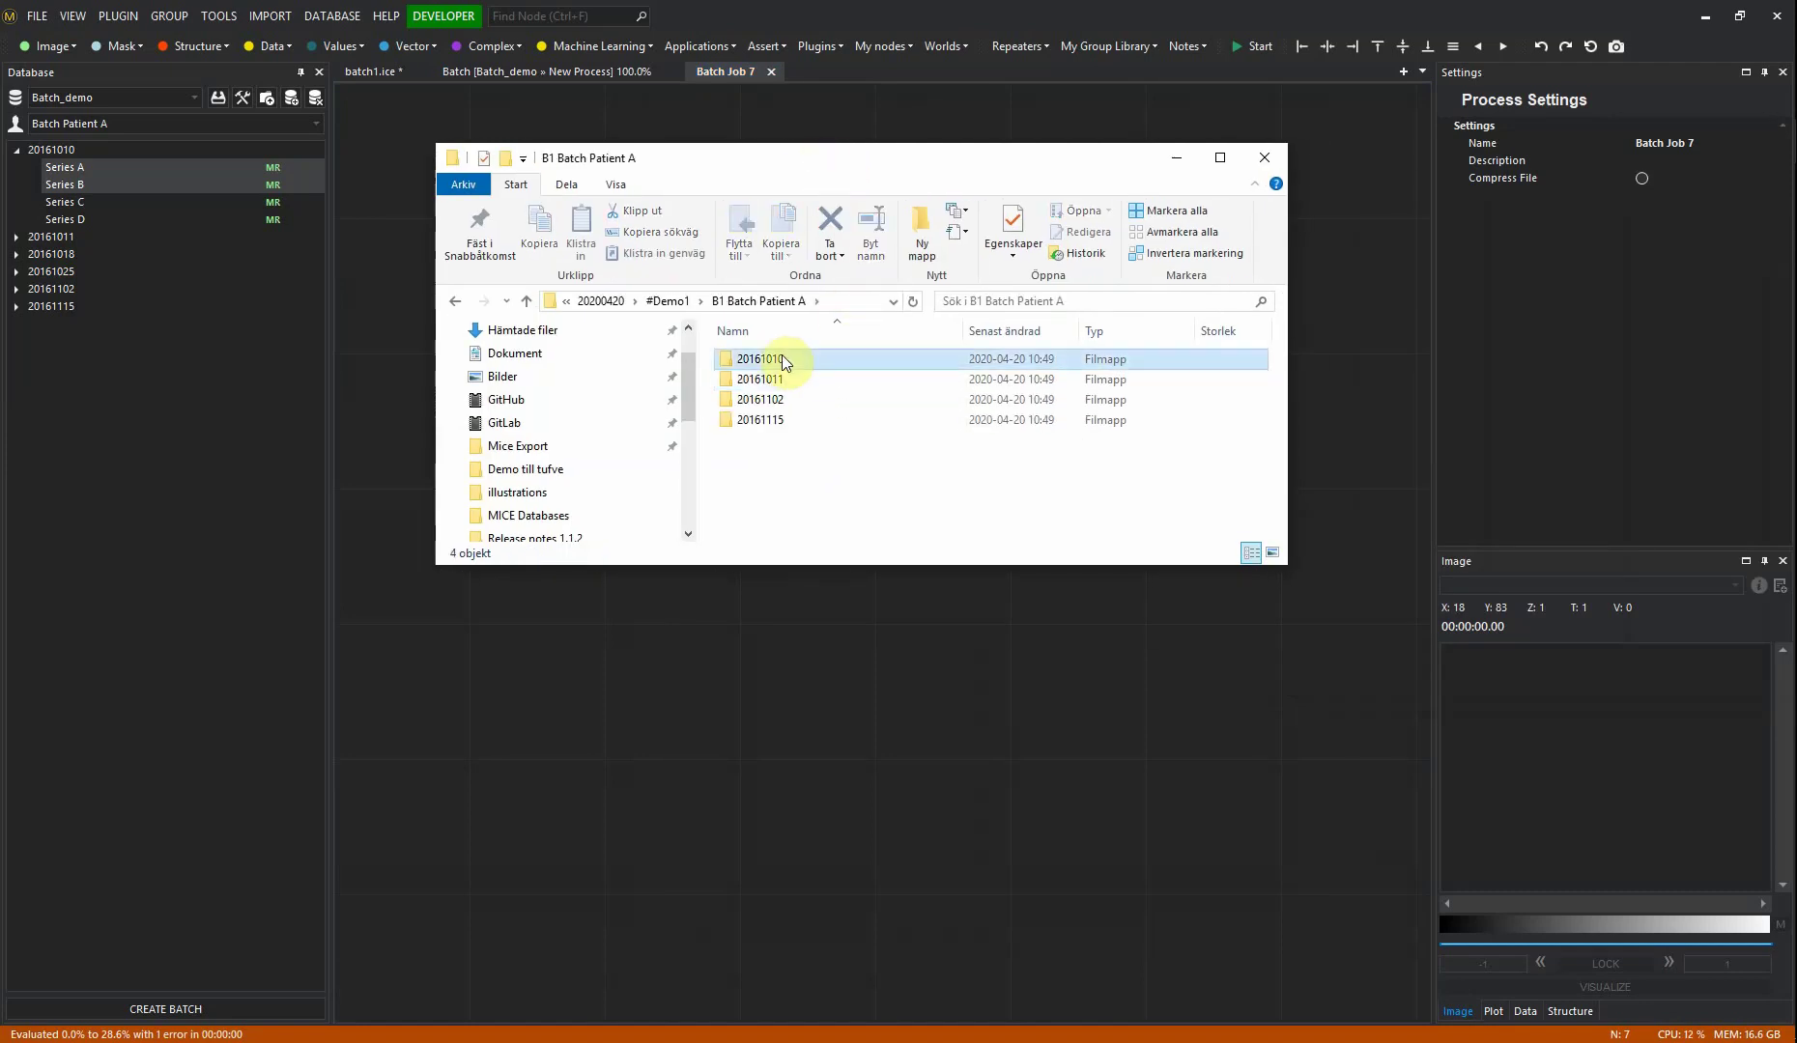
pyautogui.doubleClick(781, 357)
pyautogui.click(861, 360)
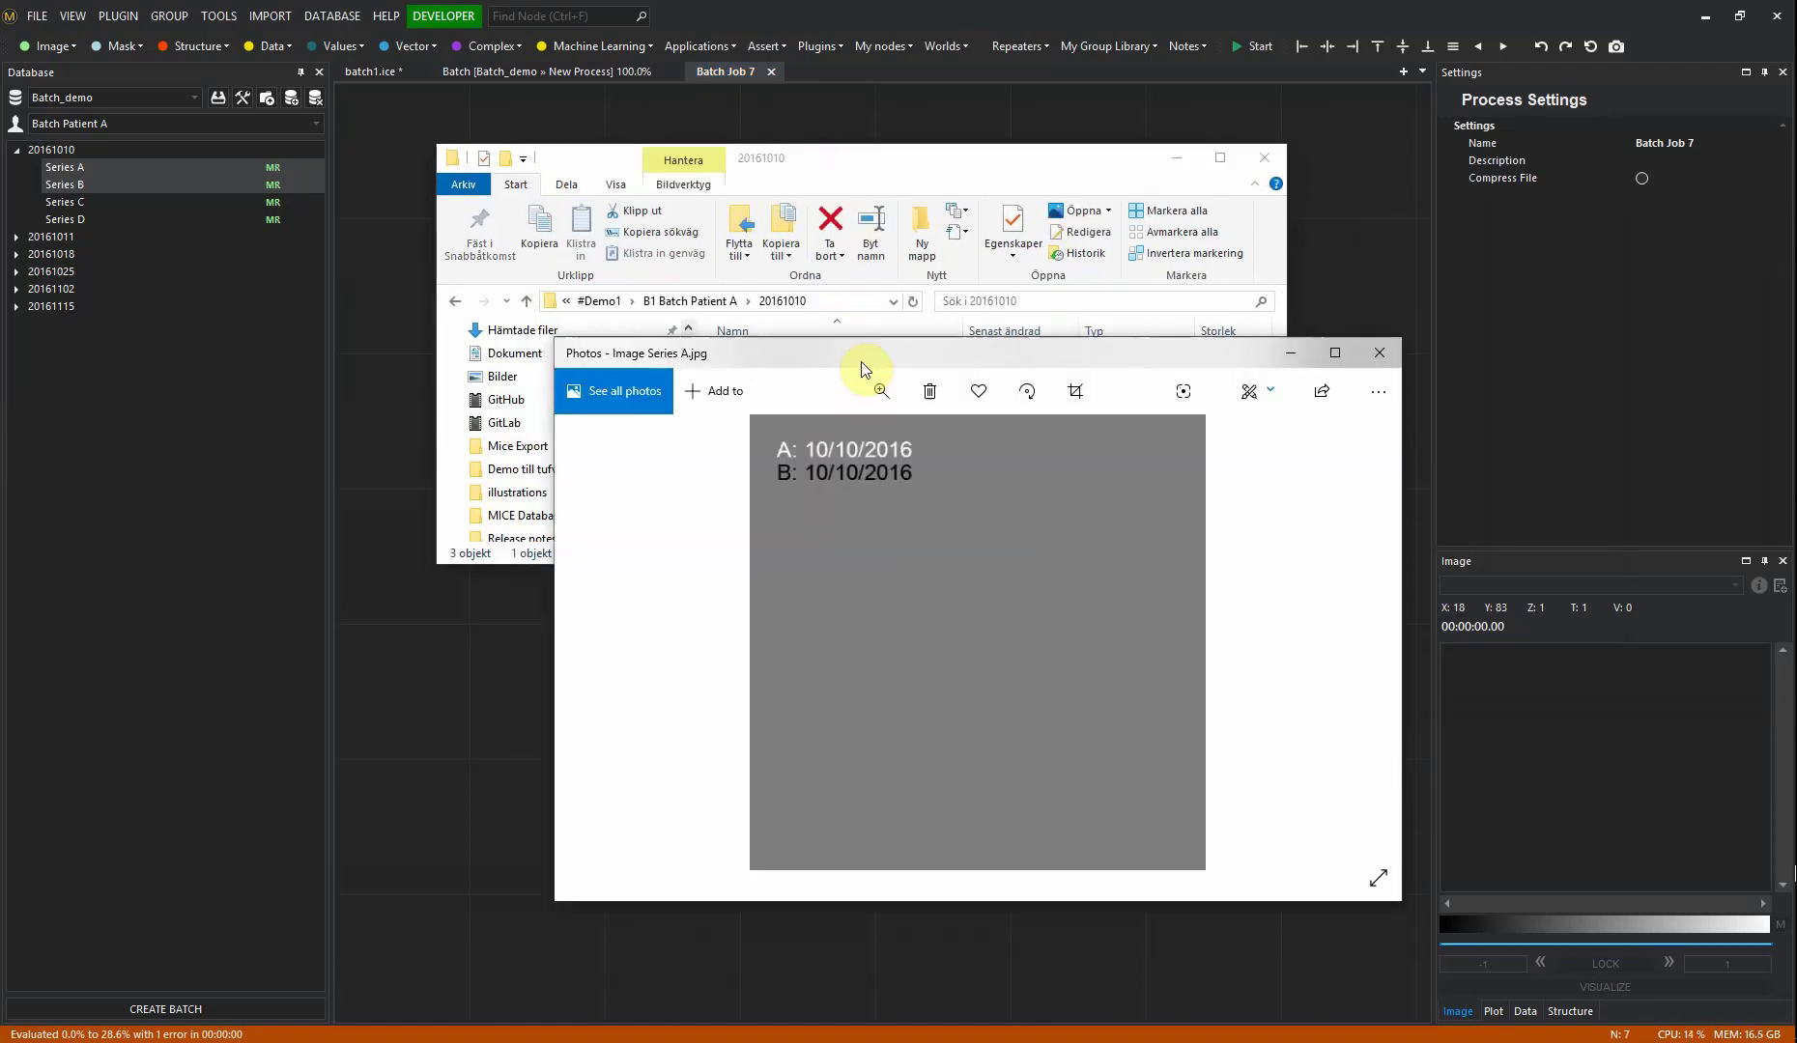
pyautogui.click(1366, 353)
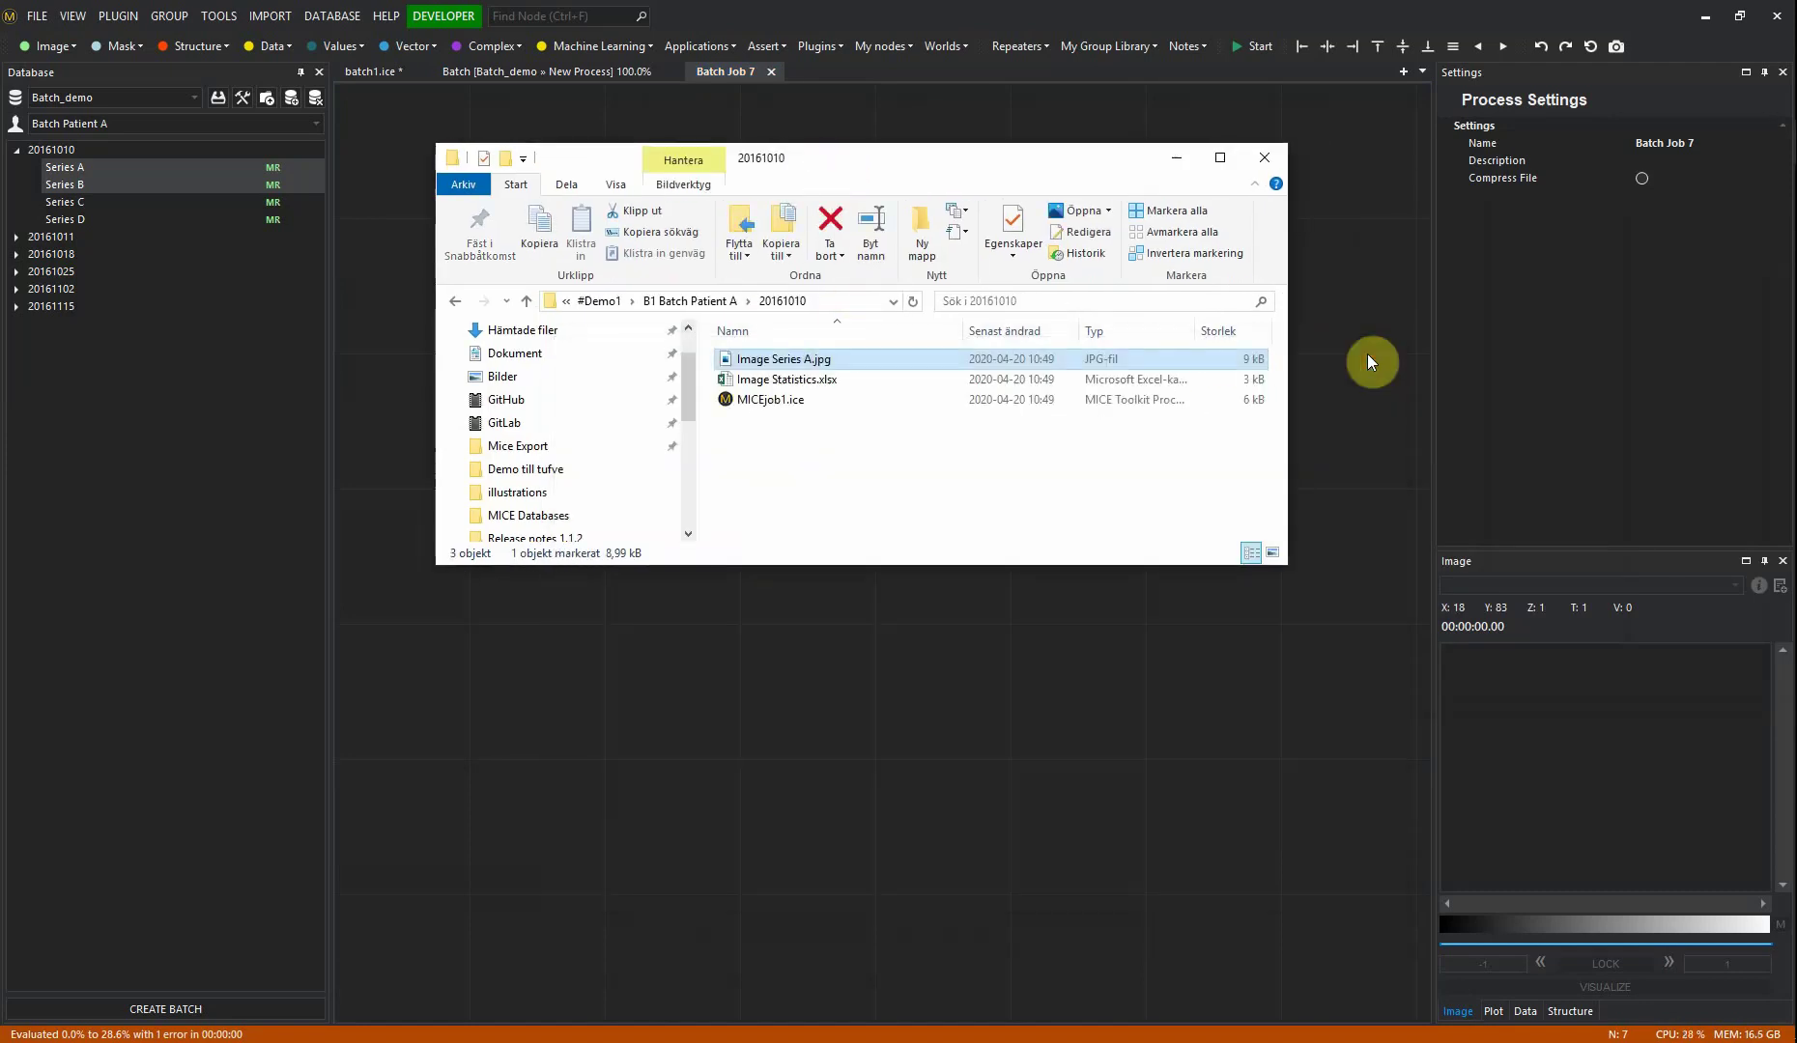
pyautogui.doubleClick(756, 381)
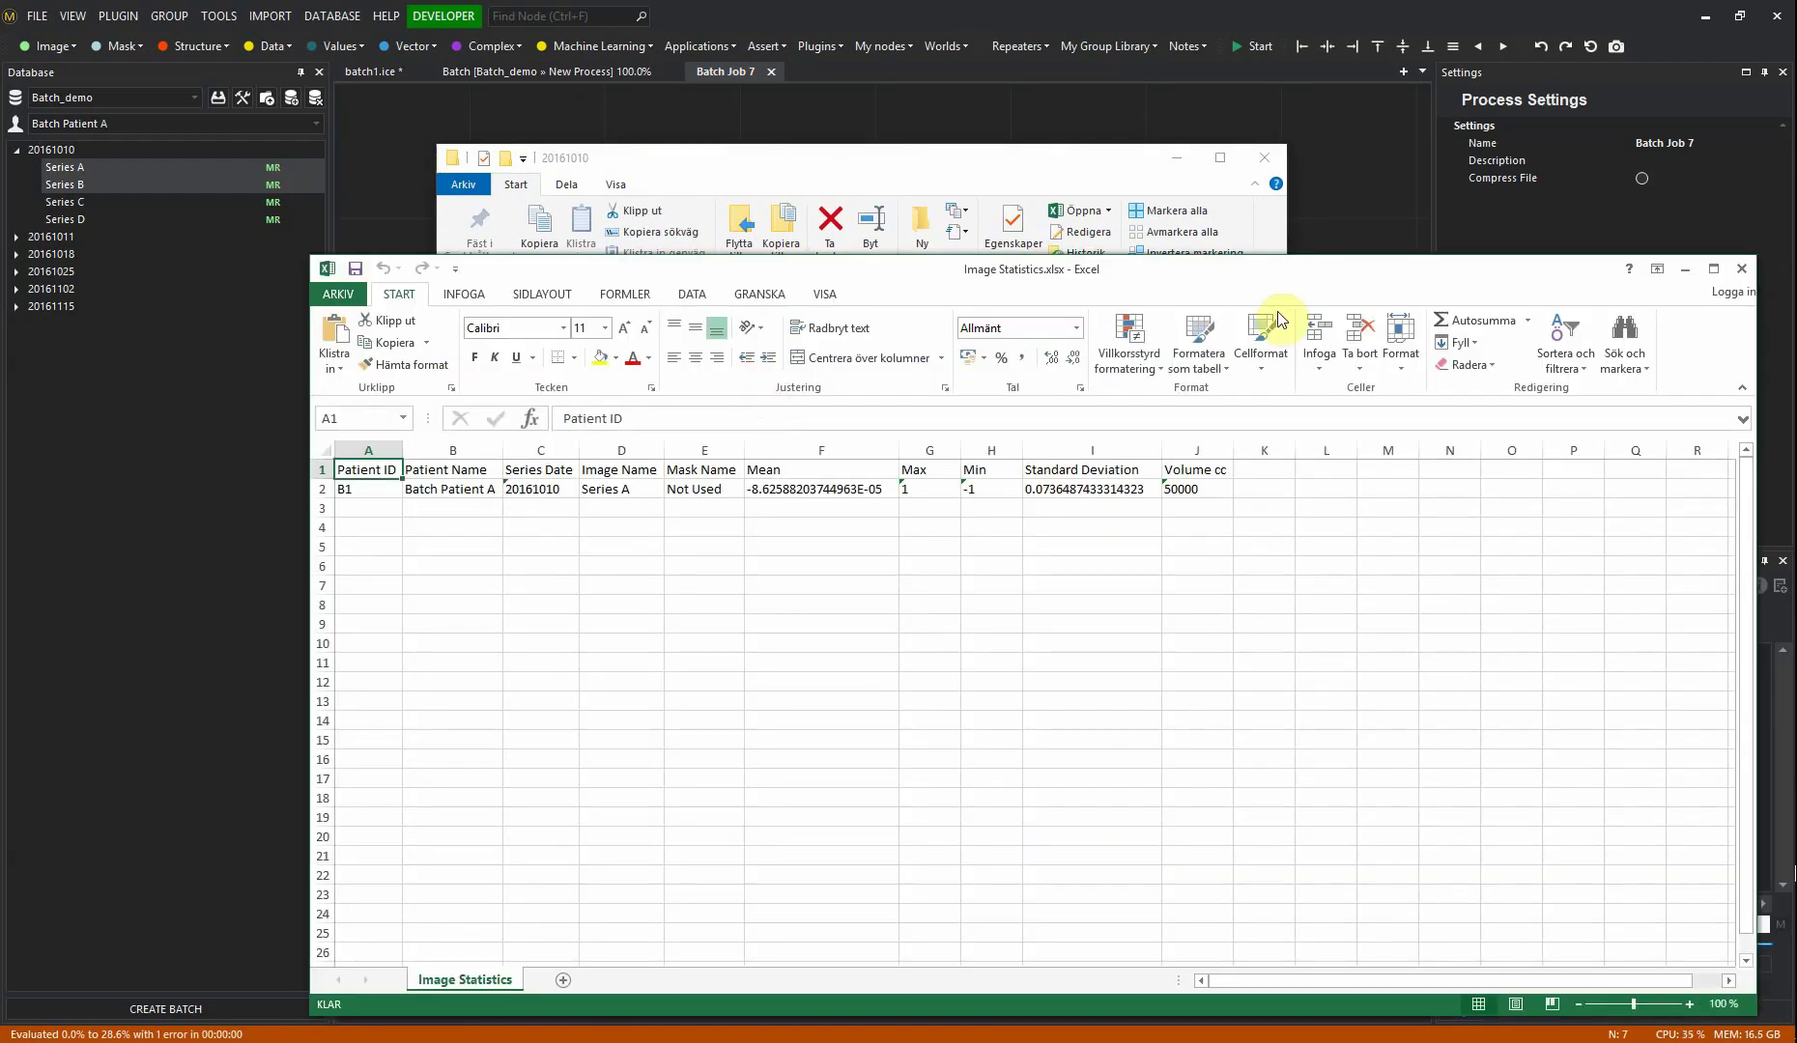
pyautogui.click(1741, 268)
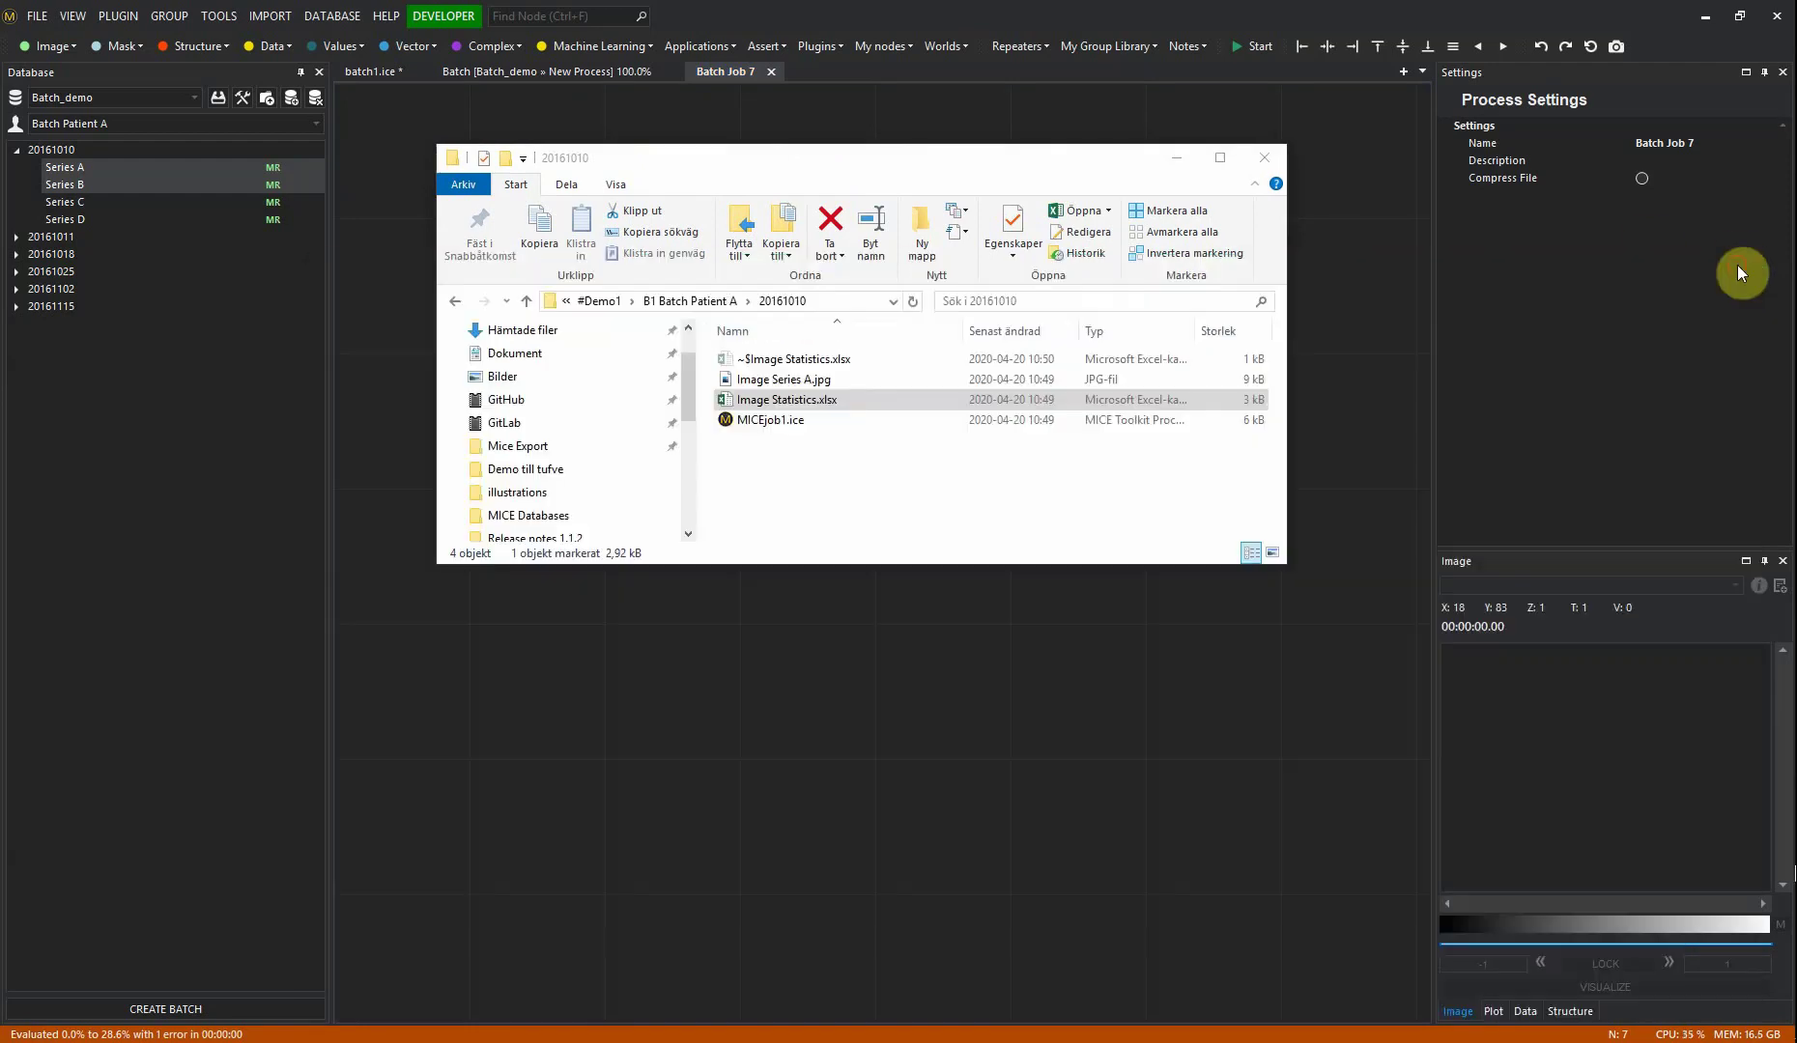
# - Open the consolidated Image Statistics.xlsx from the #Batch Data folder and examine its rows
pyautogui.click(593, 301)
pyautogui.click(790, 360)
pyautogui.doubleClick(791, 359)
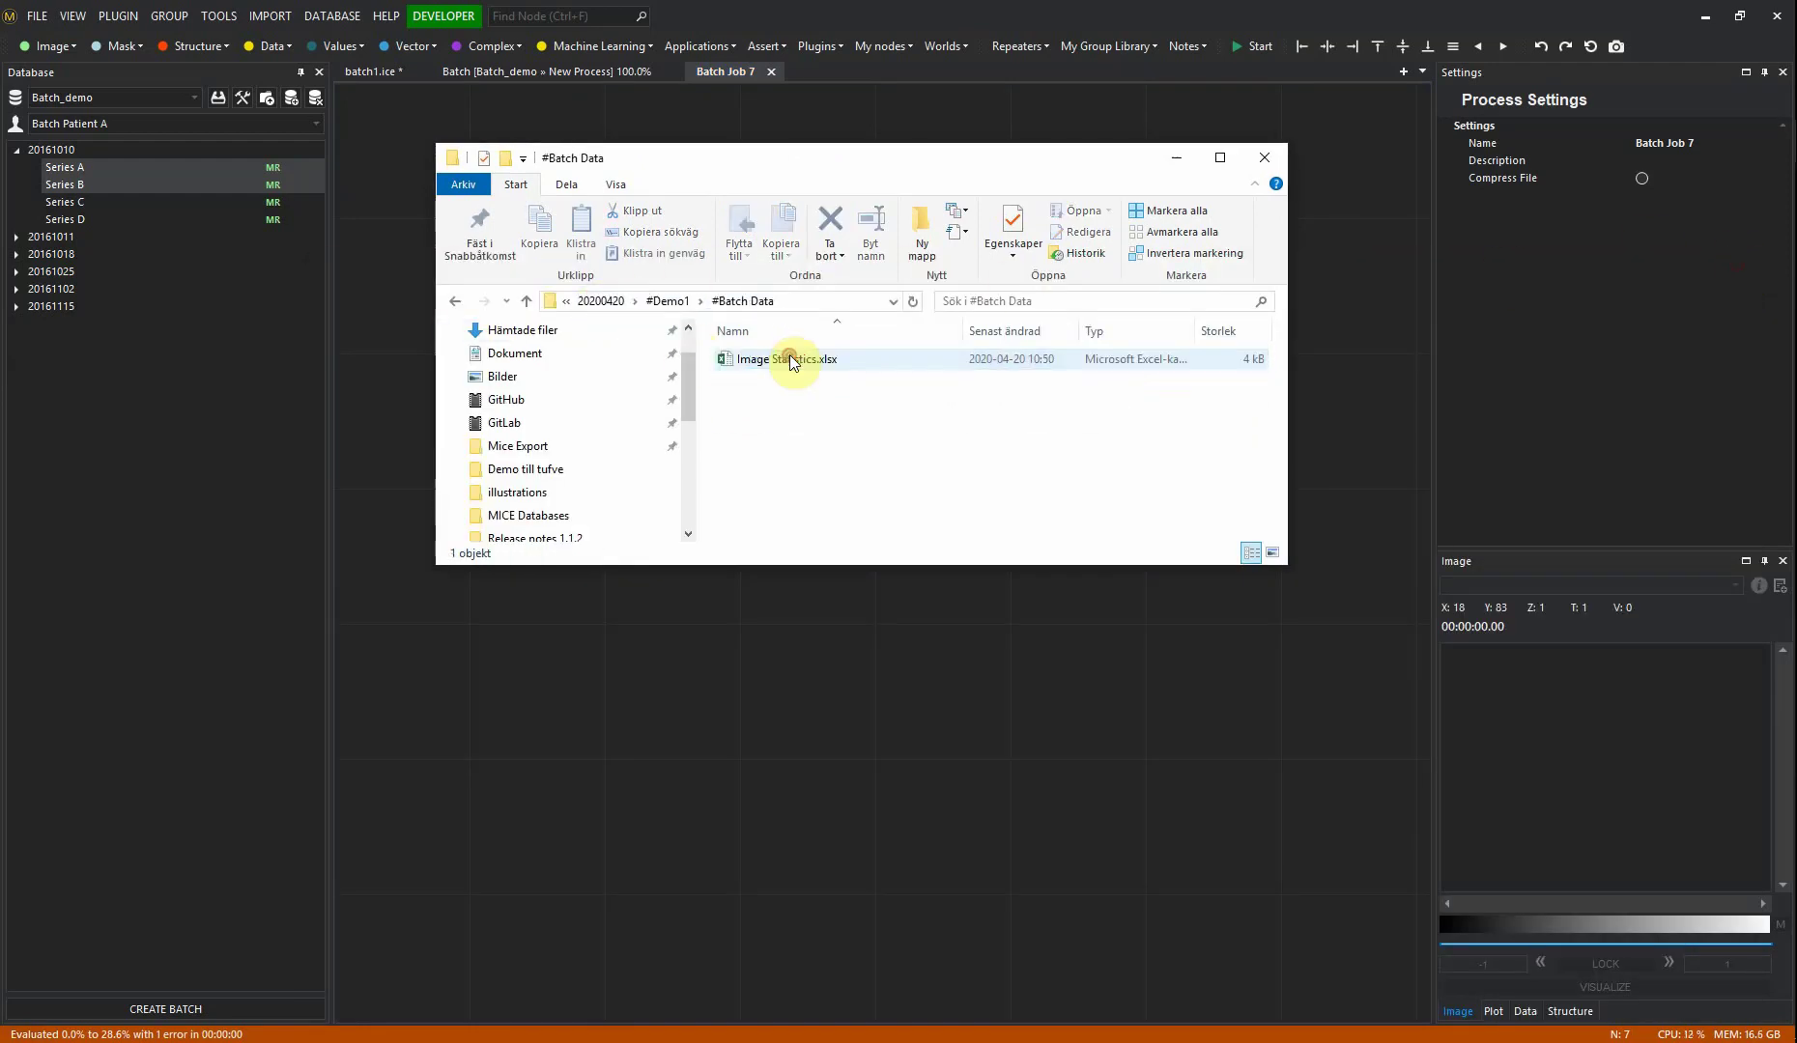
pyautogui.doubleClick(791, 360)
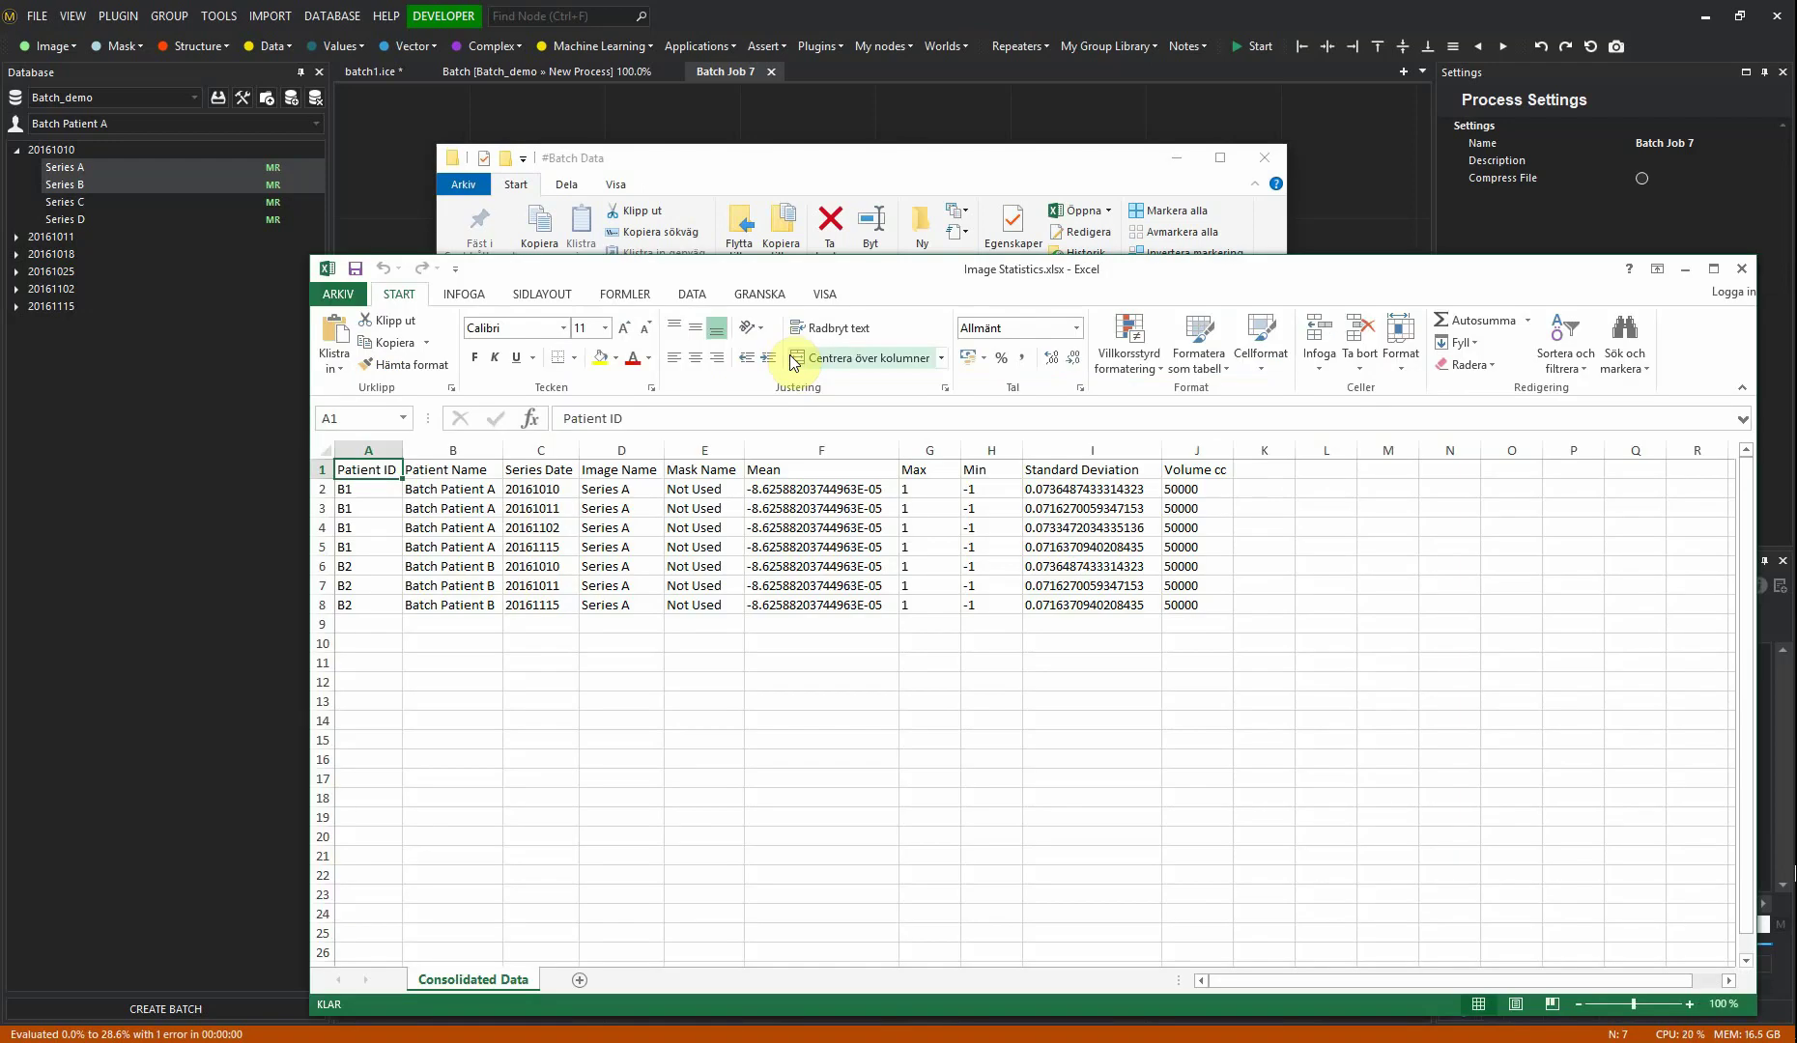
pyautogui.click(1265, 570)
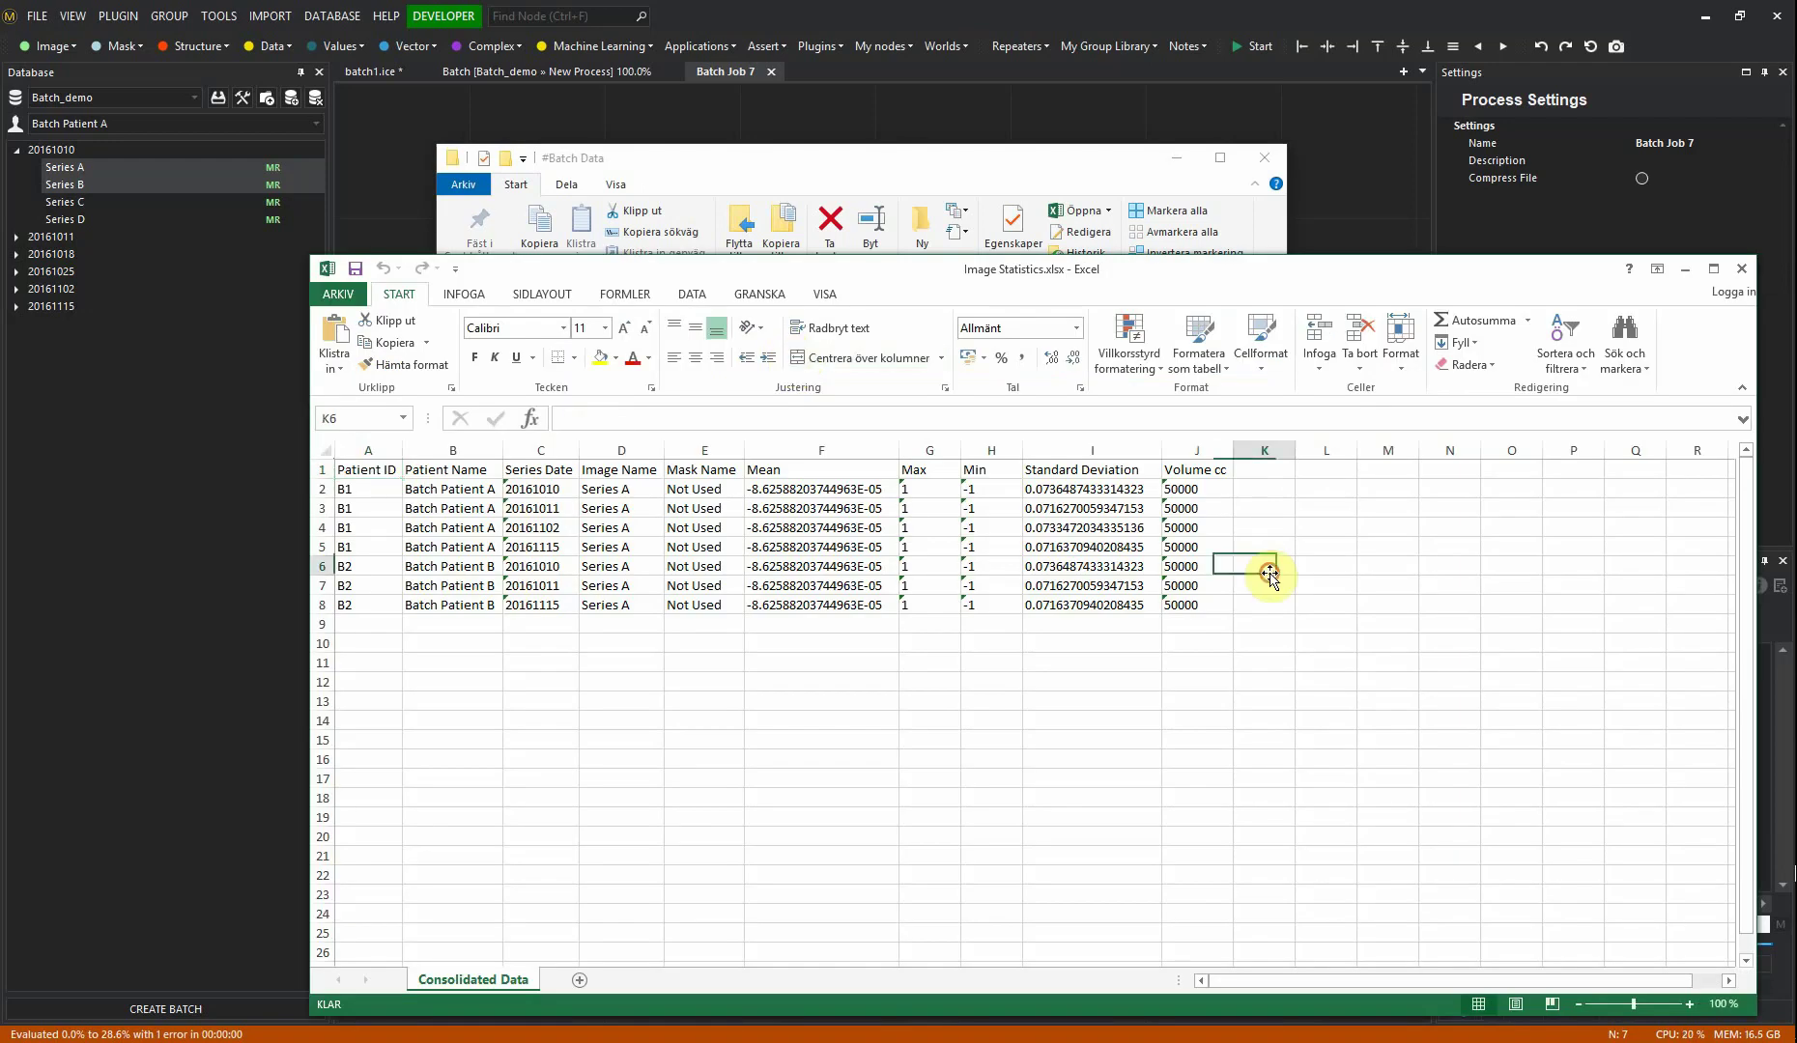